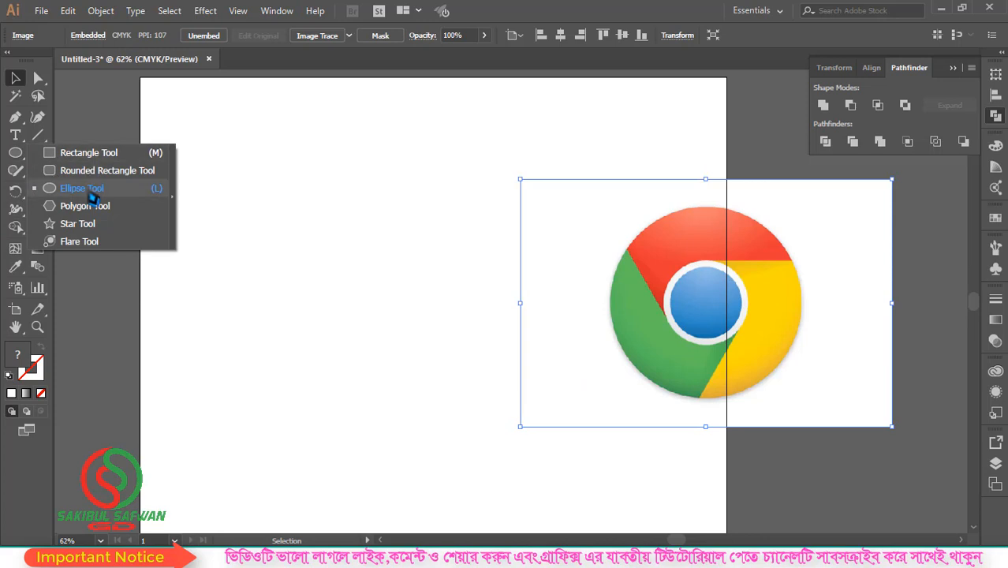
# Draw a large circle beside the Chrome logo image, fill it red, and reposition it slightly on the artboard
pyautogui.click(94, 189)
pyautogui.moveTo(330, 272)
pyautogui.mouseDown()
pyautogui.moveTo(452, 360)
pyautogui.moveTo(456, 347)
pyautogui.mouseUp()
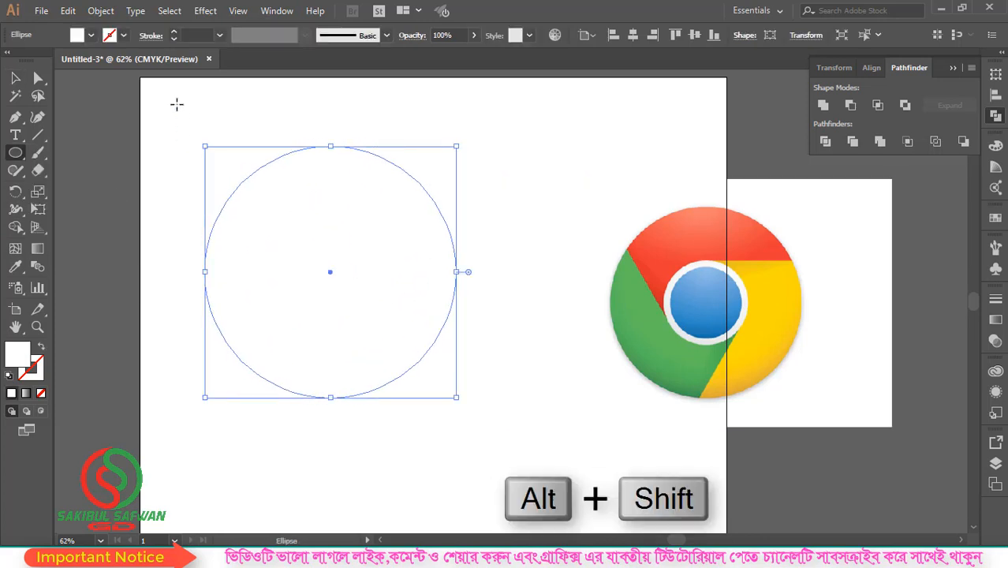
pyautogui.click(92, 36)
pyautogui.click(89, 37)
pyautogui.click(91, 35)
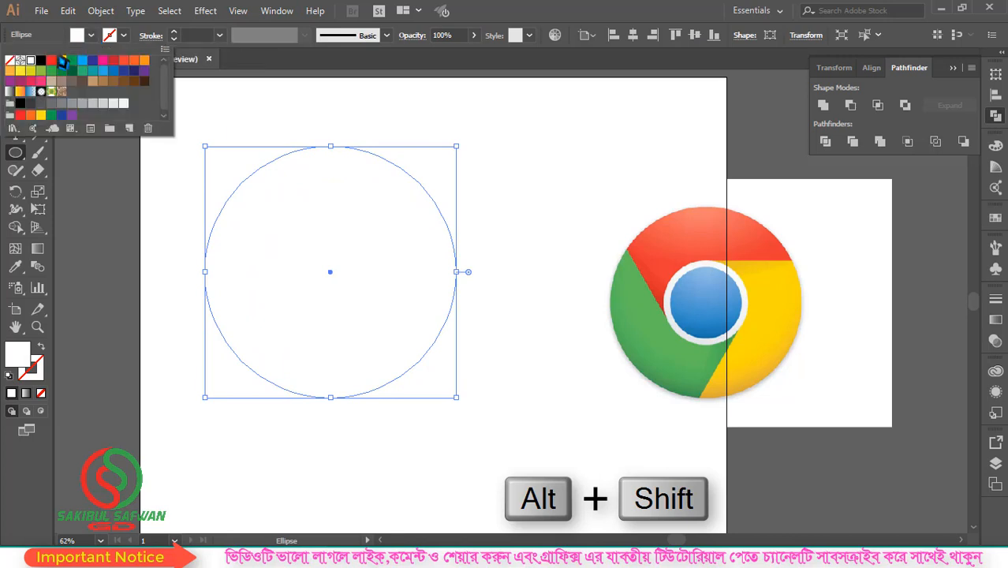
pyautogui.click(107, 76)
pyautogui.press('Escape')
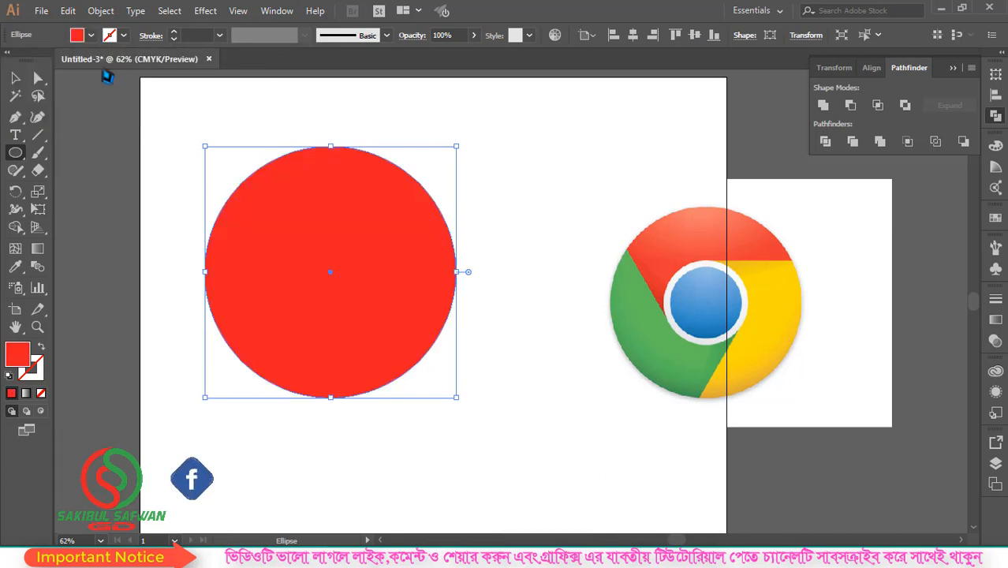
pyautogui.click(15, 78)
pyautogui.moveTo(344, 198); pyautogui.dragTo(365, 225)
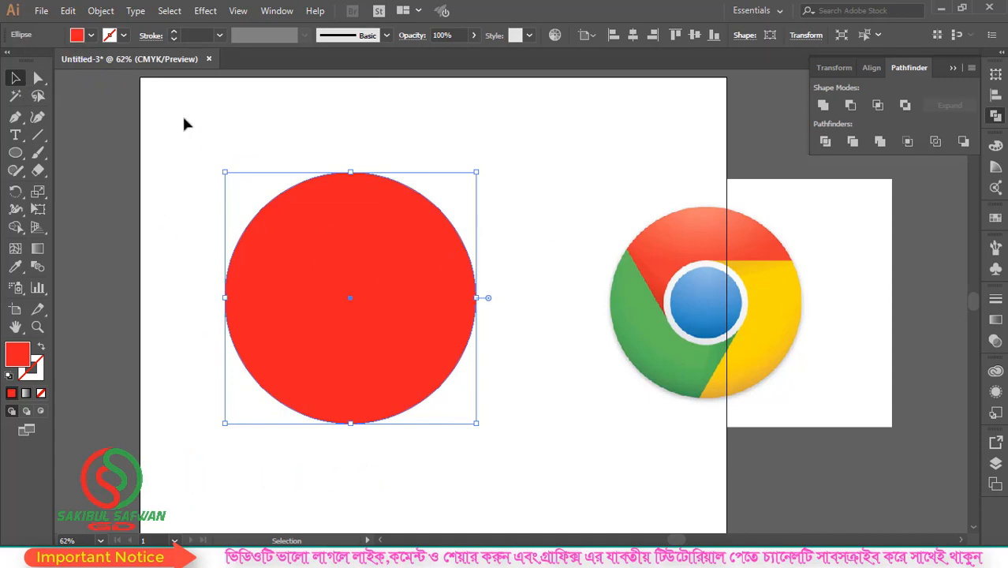
# Copy the red circle, paste it in front, shrink the copy about its centre to under half size, and fill it white
pyautogui.click(68, 10)
pyautogui.click(94, 87)
pyautogui.click(67, 11)
pyautogui.click(118, 115)
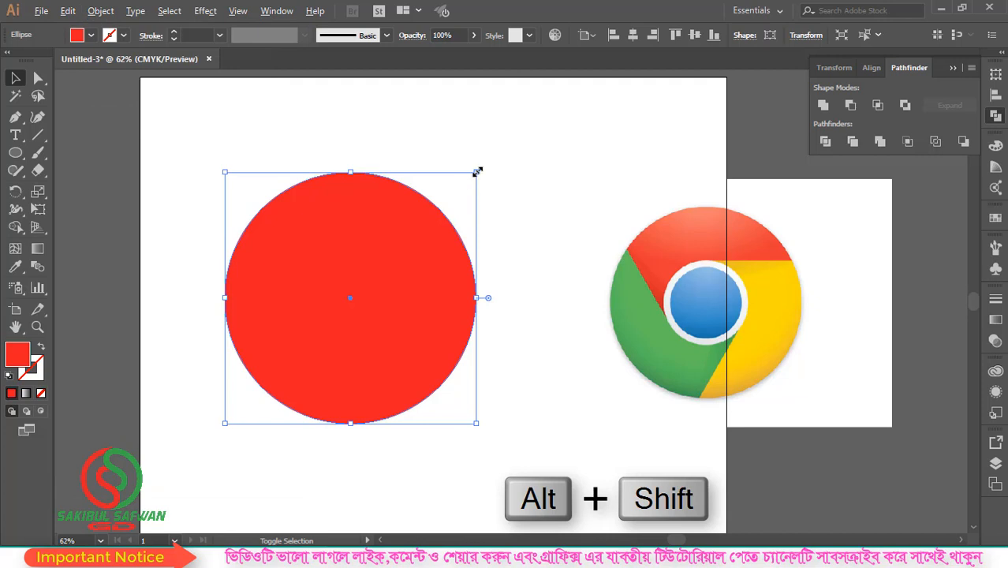
pyautogui.moveTo(477, 171); pyautogui.dragTo(412, 244)
pyautogui.click(91, 35)
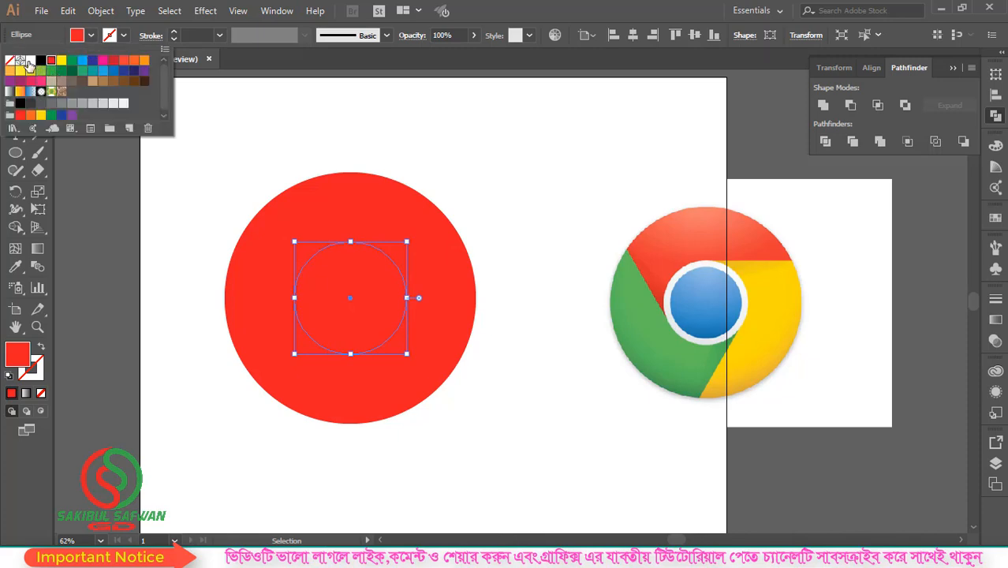
pyautogui.click(29, 60)
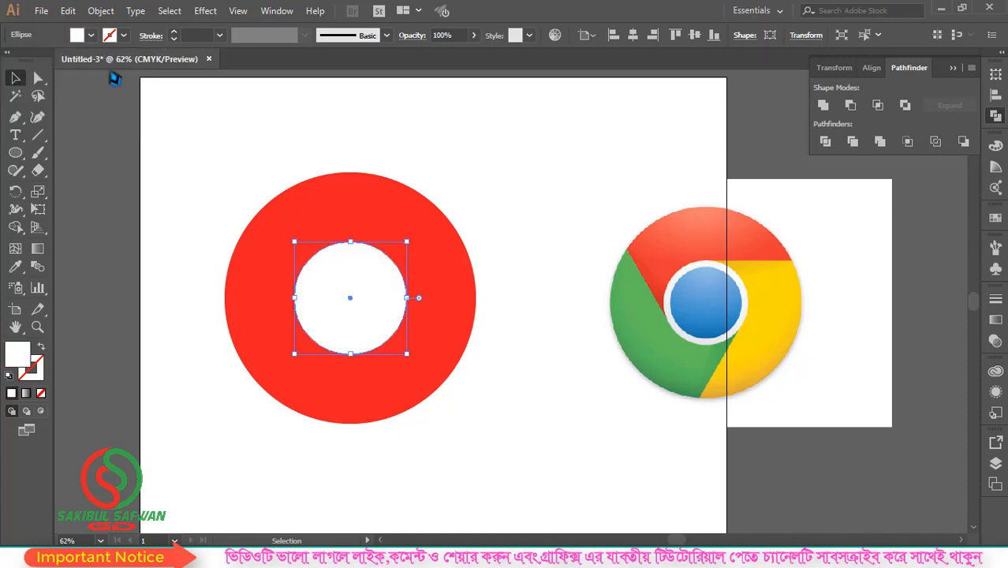
# Copy the white circle, paste it in front, shrink the copy slightly about its centre, and fill it green
pyautogui.click(68, 10)
pyautogui.click(101, 85)
pyautogui.click(68, 10)
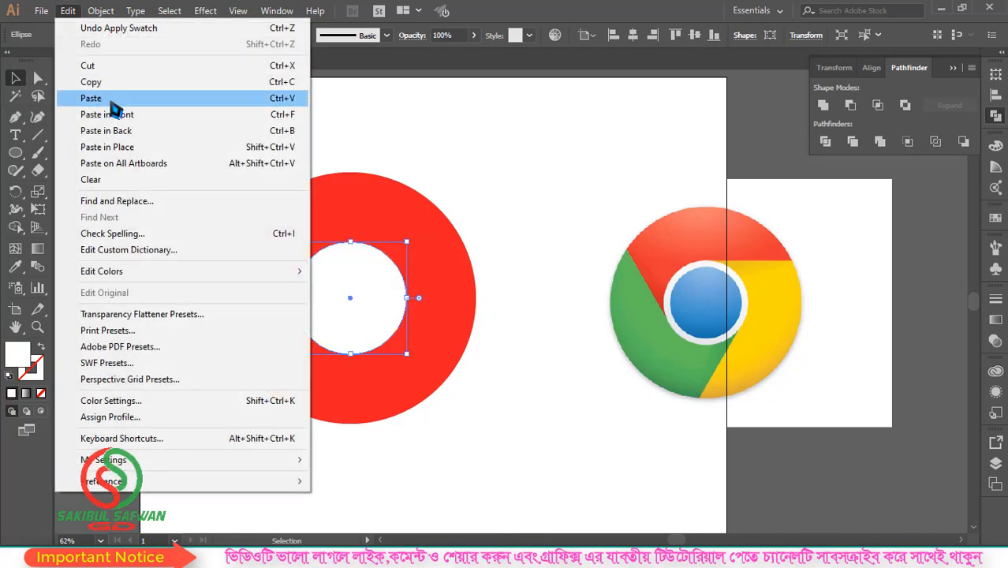
pyautogui.click(110, 113)
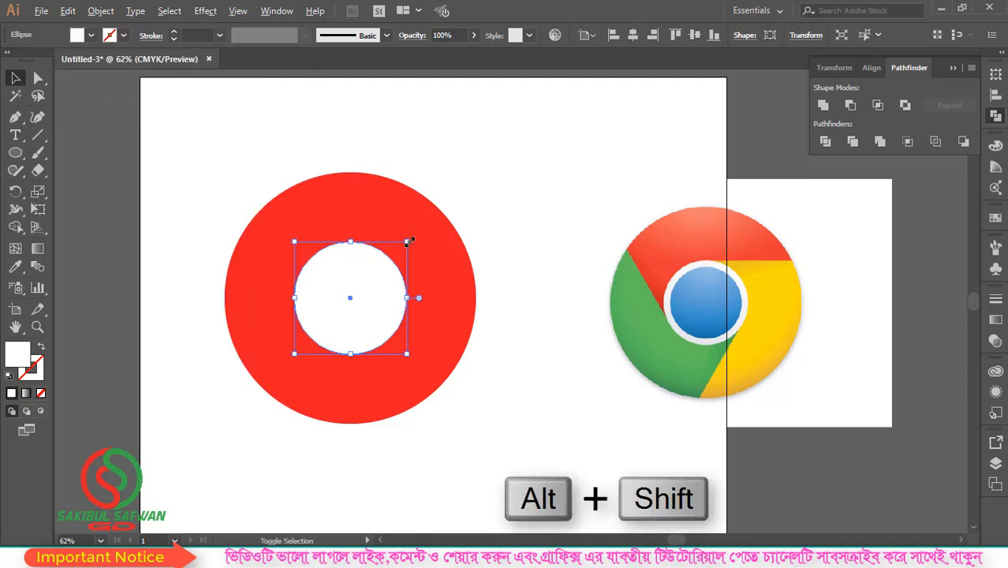
pyautogui.moveTo(409, 241); pyautogui.dragTo(398, 252)
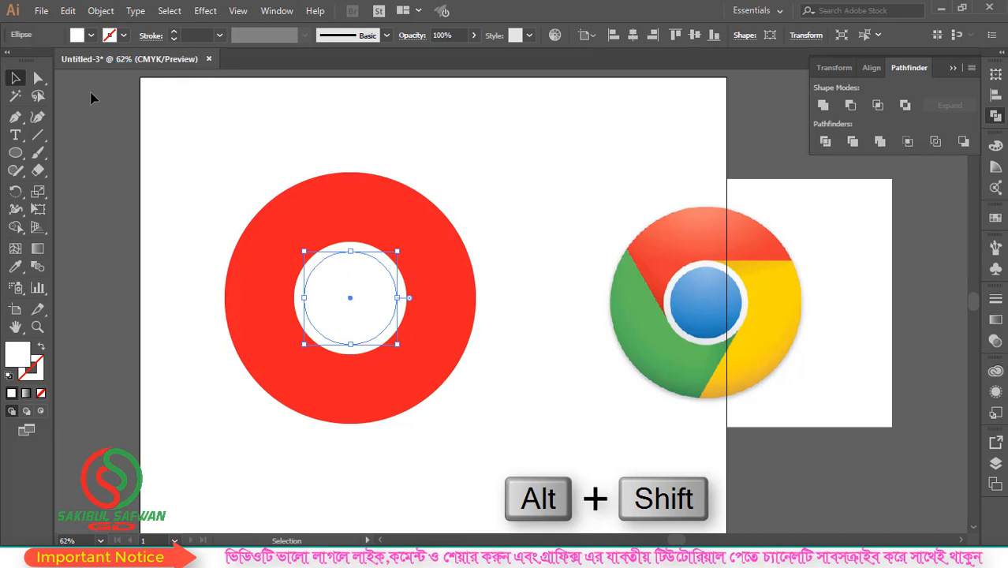
pyautogui.click(16, 267)
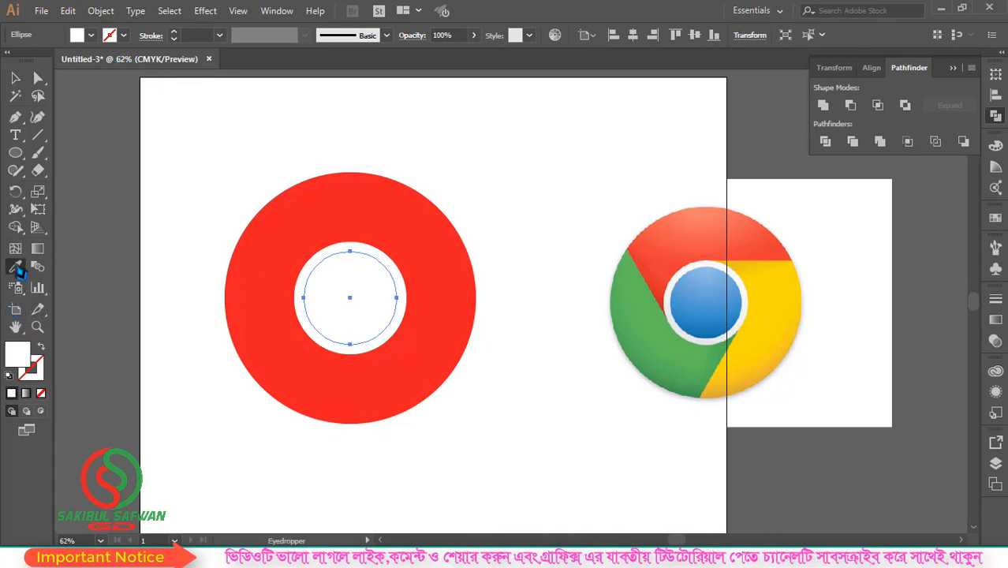
pyautogui.click(90, 34)
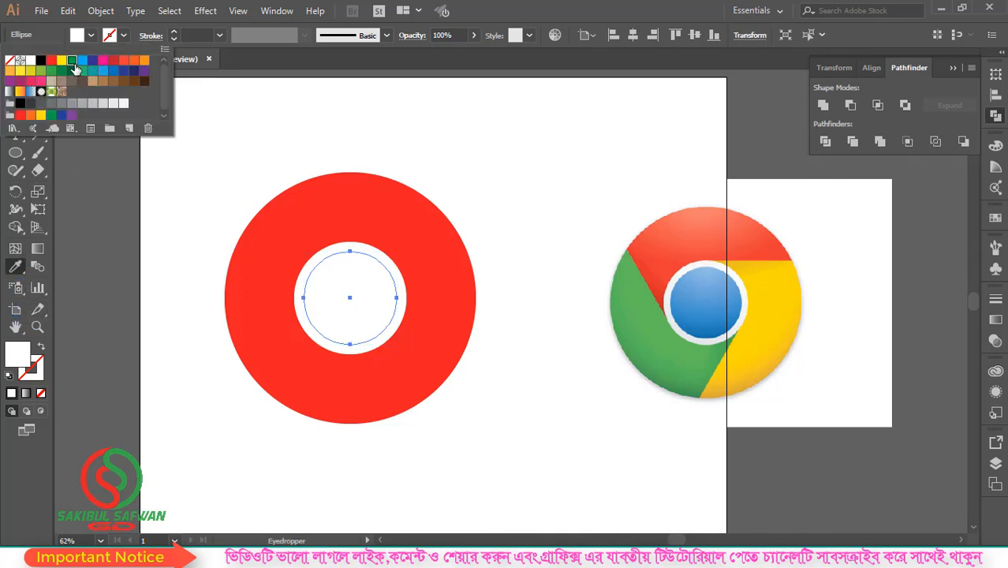
pyautogui.click(73, 70)
pyautogui.press('v')
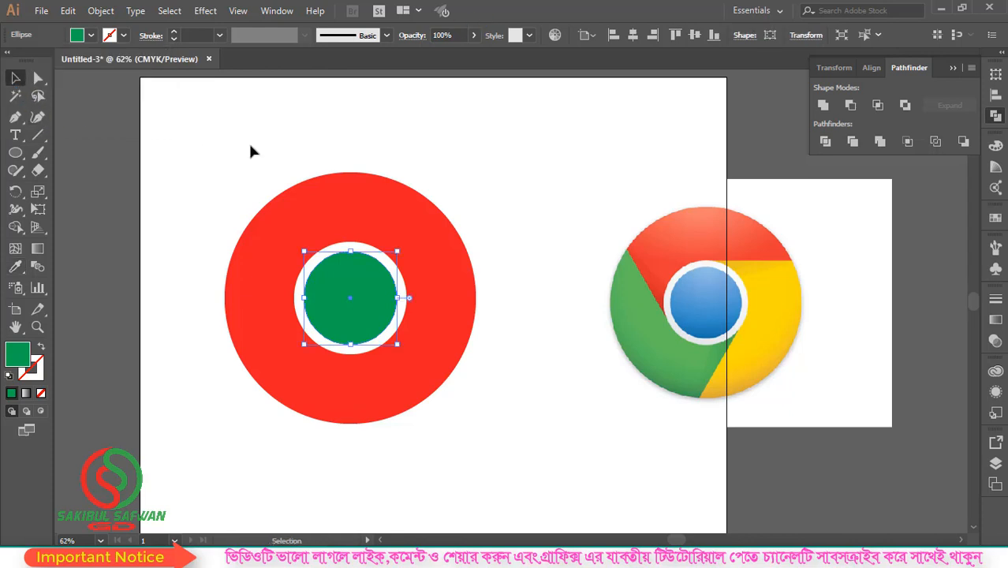
pyautogui.click(252, 151)
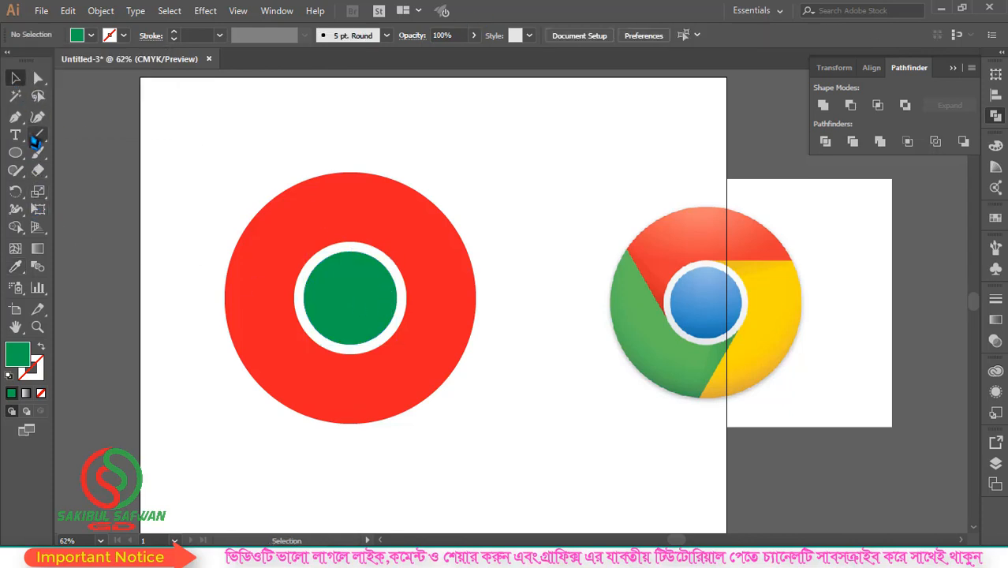
# Draw a horizontal line from the top of the white circle to beyond the red circle's right edge
pyautogui.moveTo(39, 144); pyautogui.dragTo(134, 141)
pyautogui.scroll(1, 377, 246)
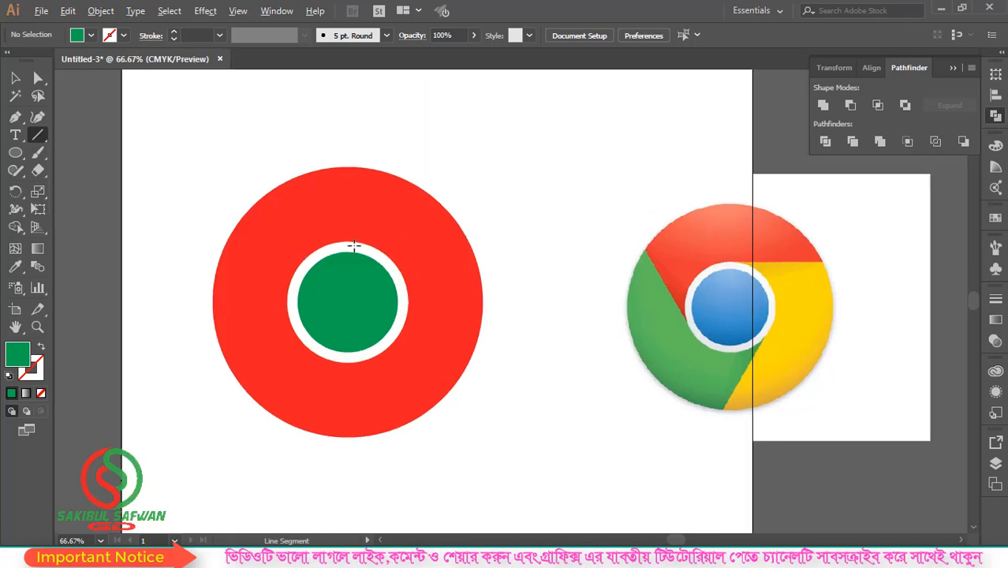
pyautogui.scroll(1, 355, 246)
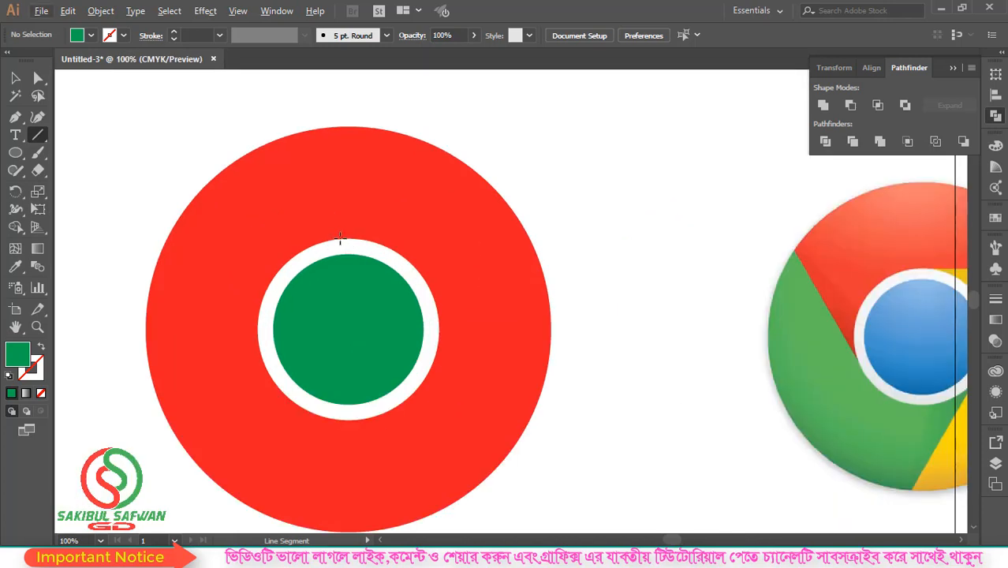
pyautogui.moveTo(340, 238); pyautogui.dragTo(602, 253)
# Move the horizontal line down so it touches the top edge of the white circle
pyautogui.click(16, 78)
pyautogui.scroll(8, 359, 246)
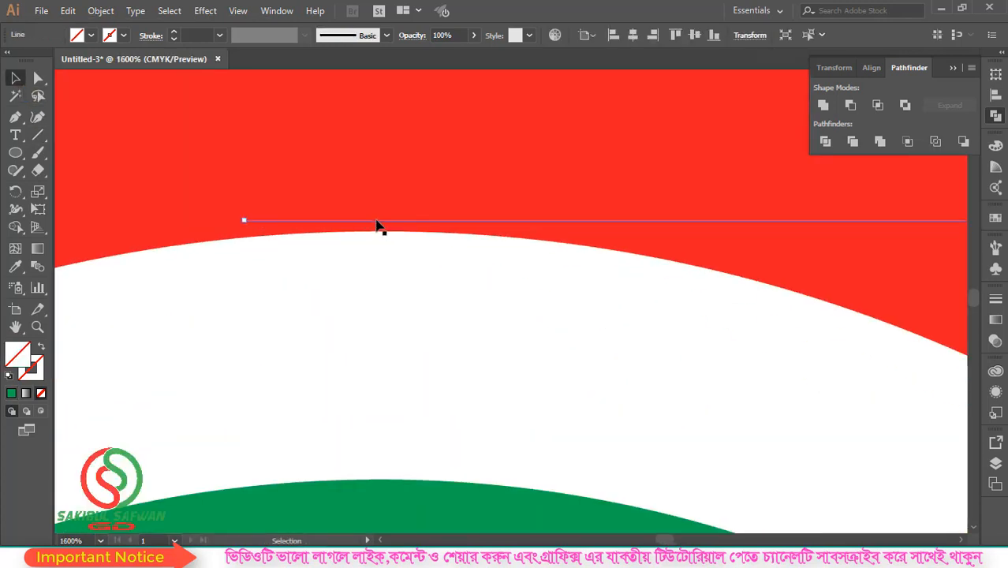
pyautogui.moveTo(376, 224)
pyautogui.mouseDown()
pyautogui.moveTo(376, 238)
pyautogui.moveTo(394, 220)
pyautogui.mouseUp()
pyautogui.scroll(1, 392, 235)
pyautogui.scroll(-9, 340, 282)
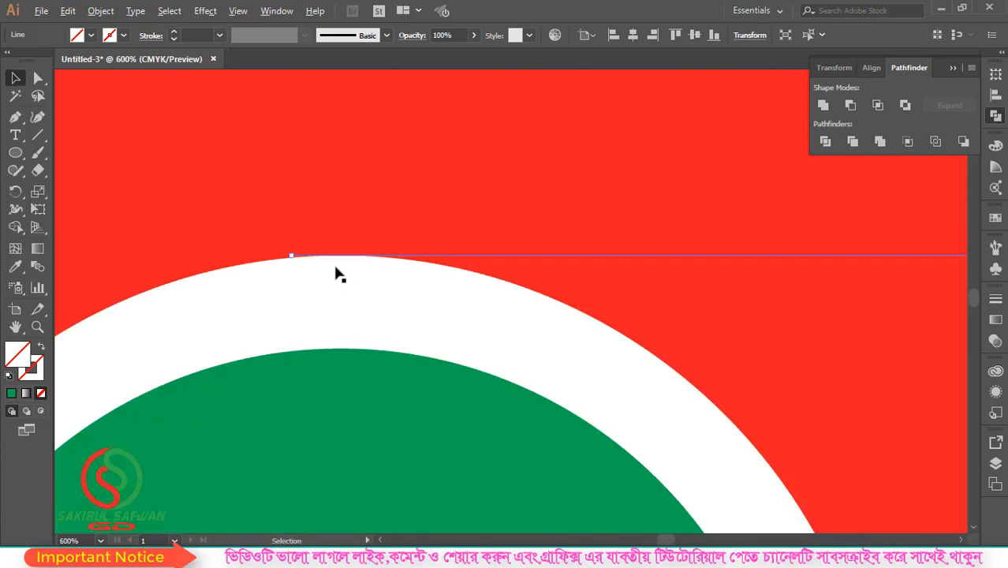
pyautogui.scroll(-3, 347, 268)
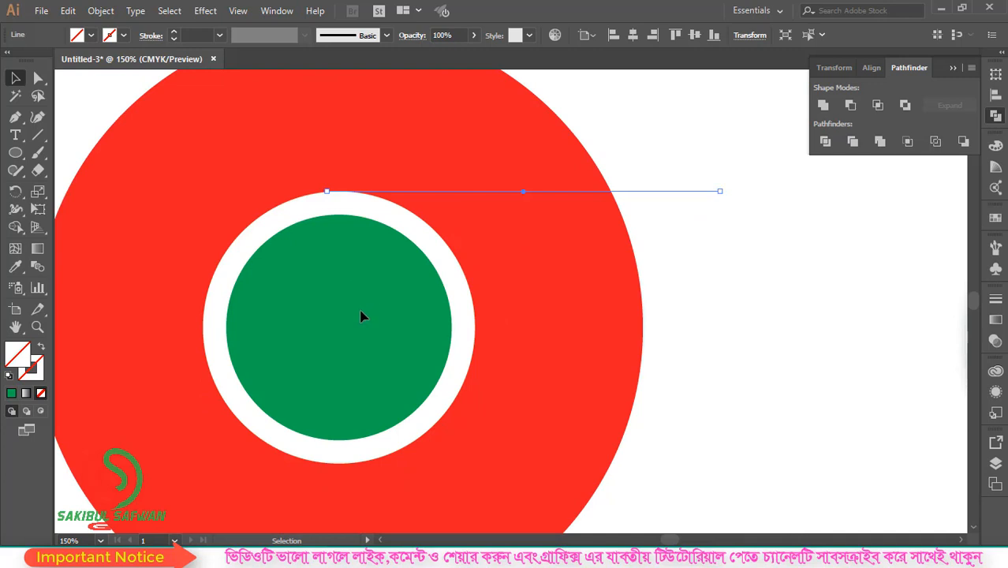
# Draw a tiny circle at the centre of the green circle and fill it black
pyautogui.click(354, 336)
pyautogui.press('l')
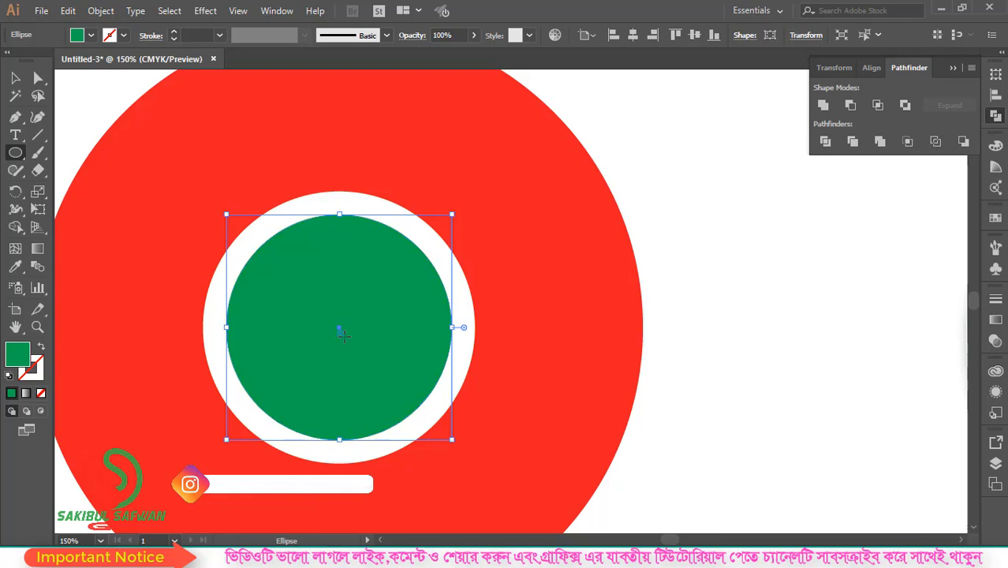
pyautogui.hotkey('ctrl', 'shift', 'a')
pyautogui.click(92, 35)
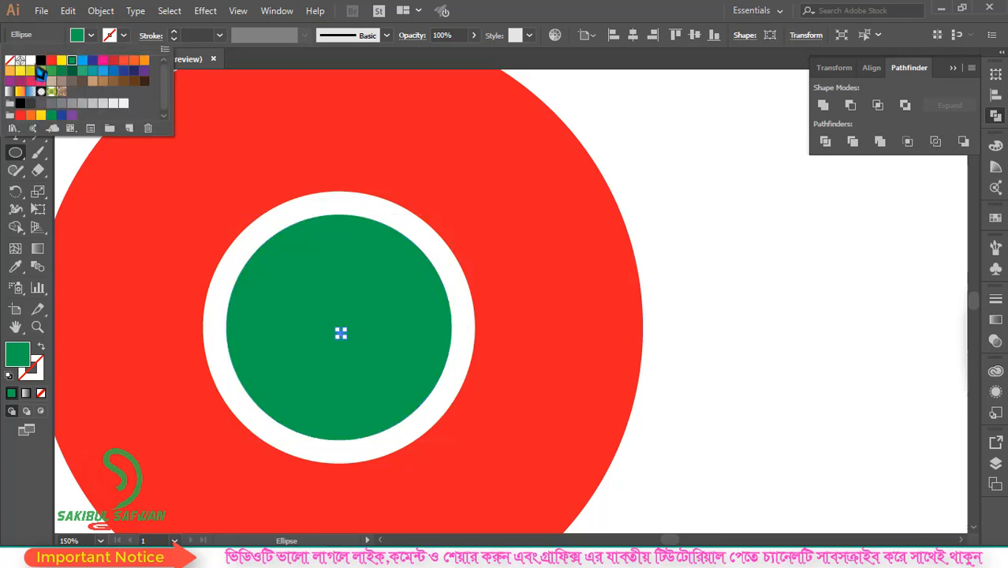
pyautogui.click(40, 62)
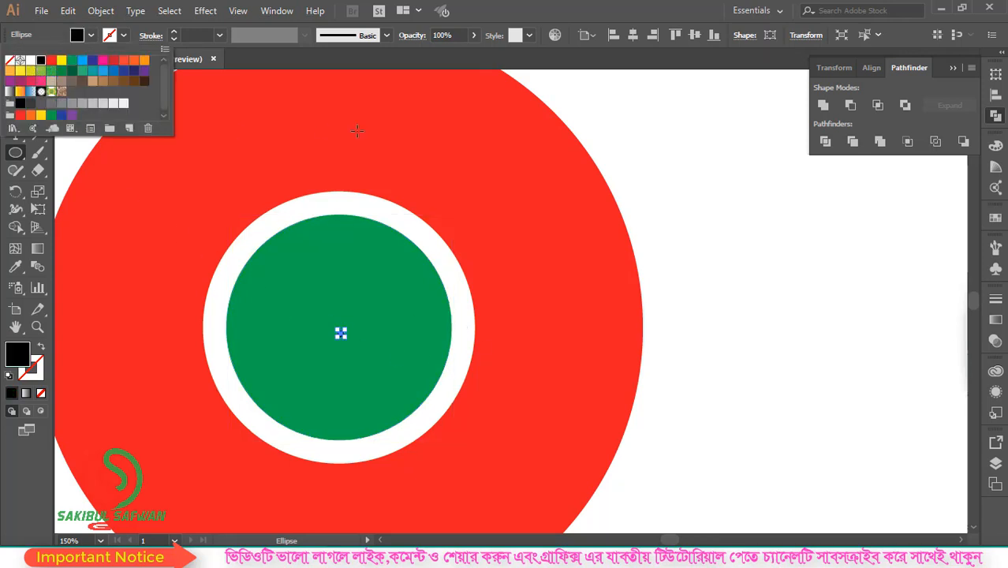
pyautogui.click(593, 103)
pyautogui.click(18, 79)
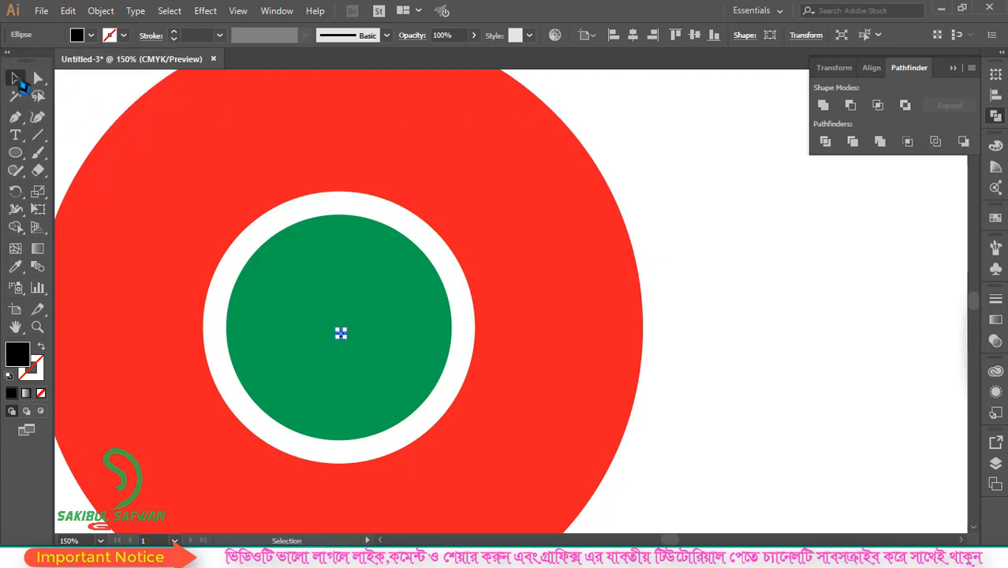
# Align the red, white, green and black circles to the selection by their horizontal and vertical centres
pyautogui.click(685, 192)
pyautogui.scroll(-1, 481, 299)
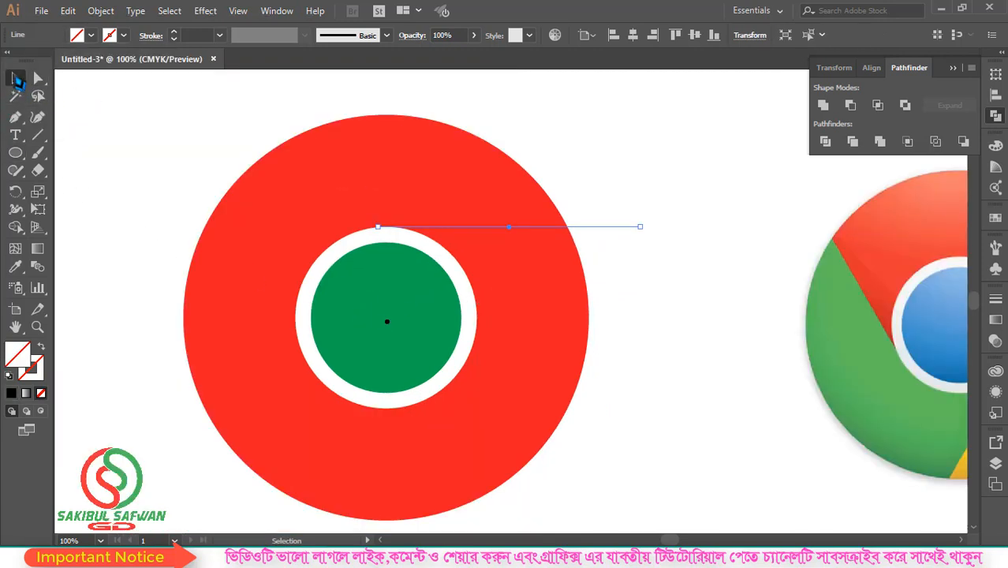
pyautogui.click(586, 37)
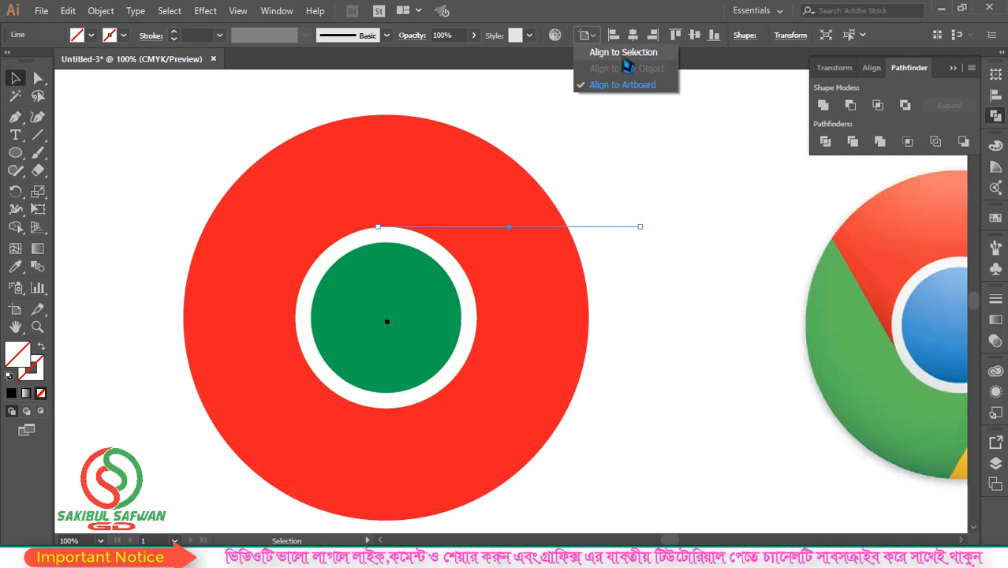
pyautogui.click(627, 68)
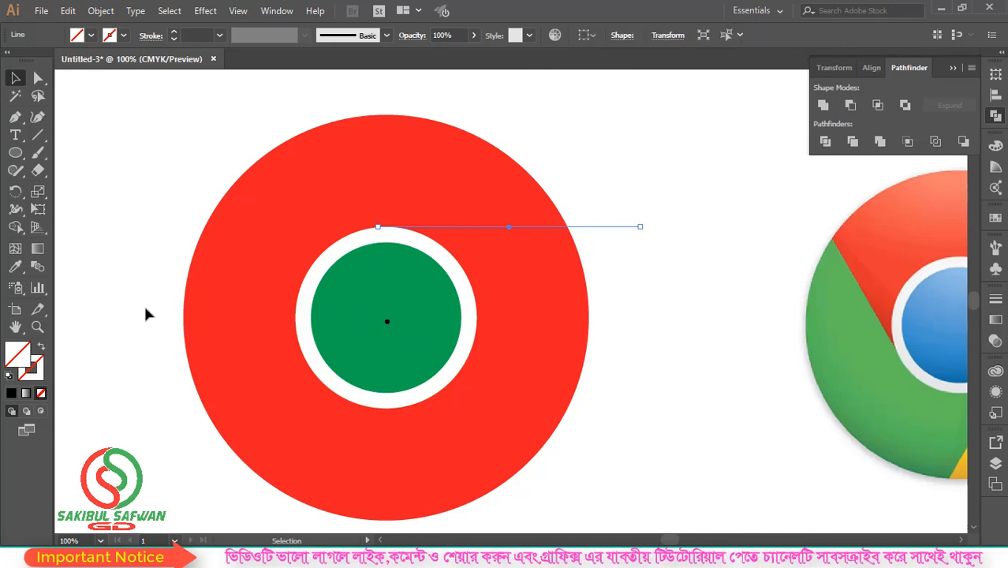
pyautogui.moveTo(146, 314); pyautogui.dragTo(503, 331)
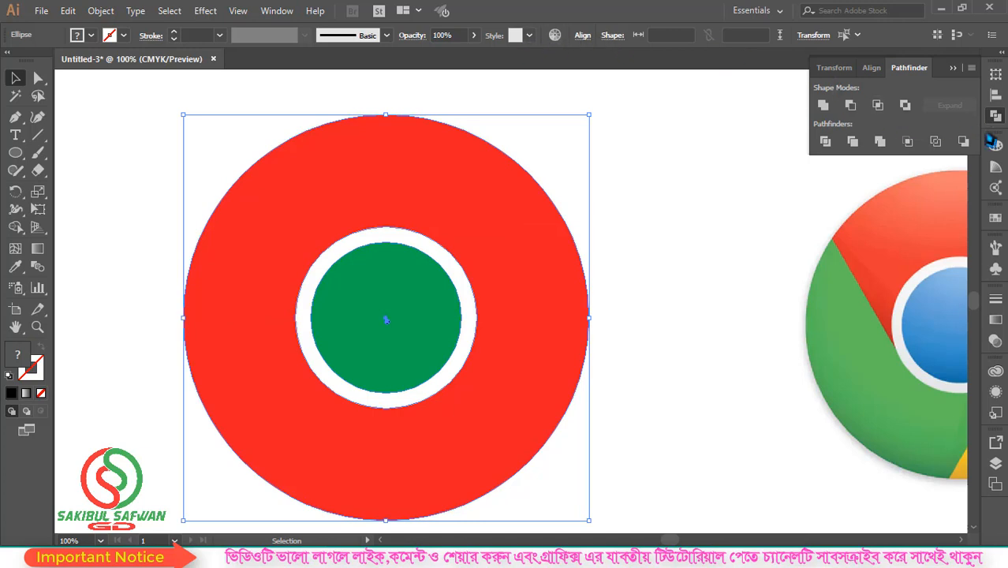
pyautogui.click(996, 94)
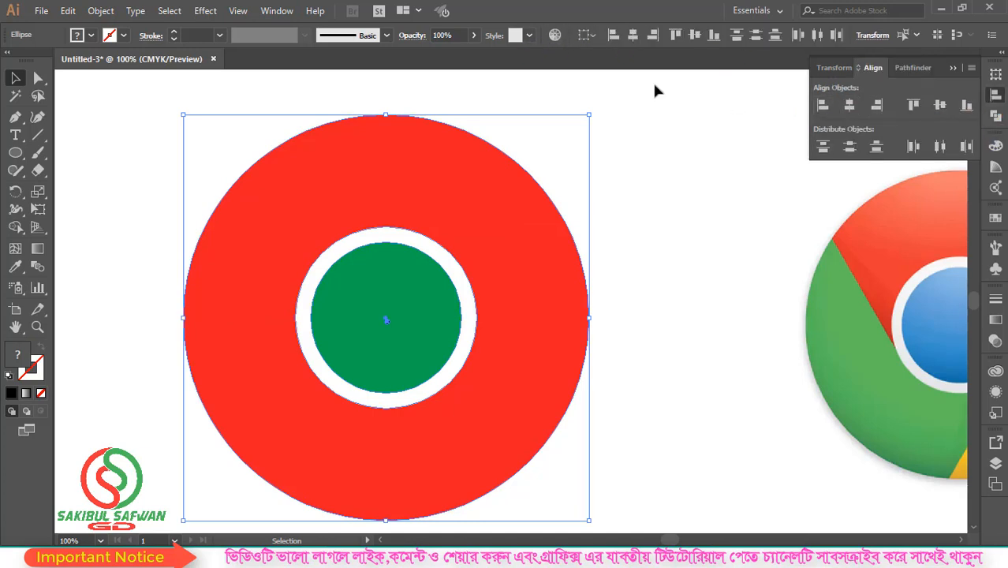
pyautogui.click(634, 38)
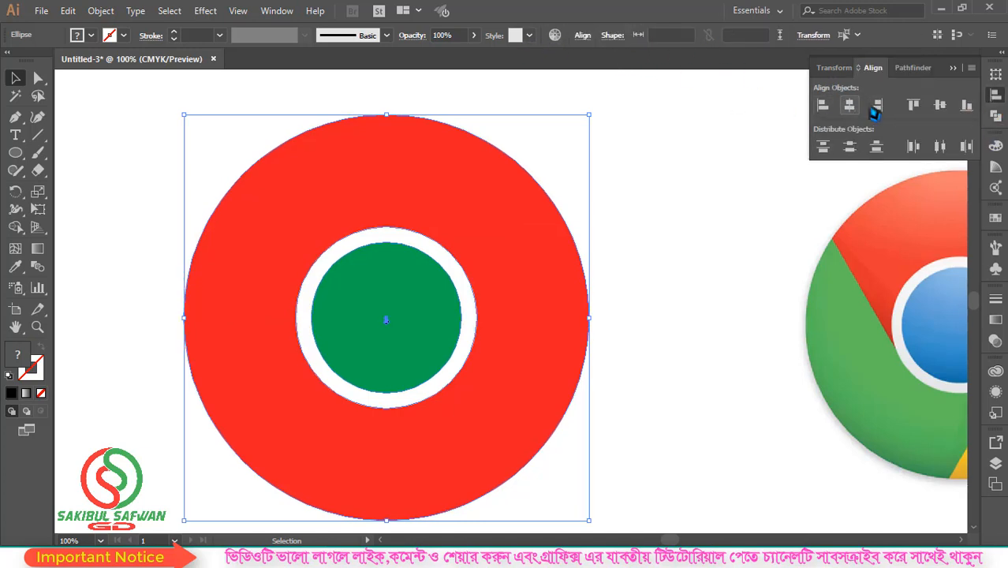
pyautogui.click(941, 107)
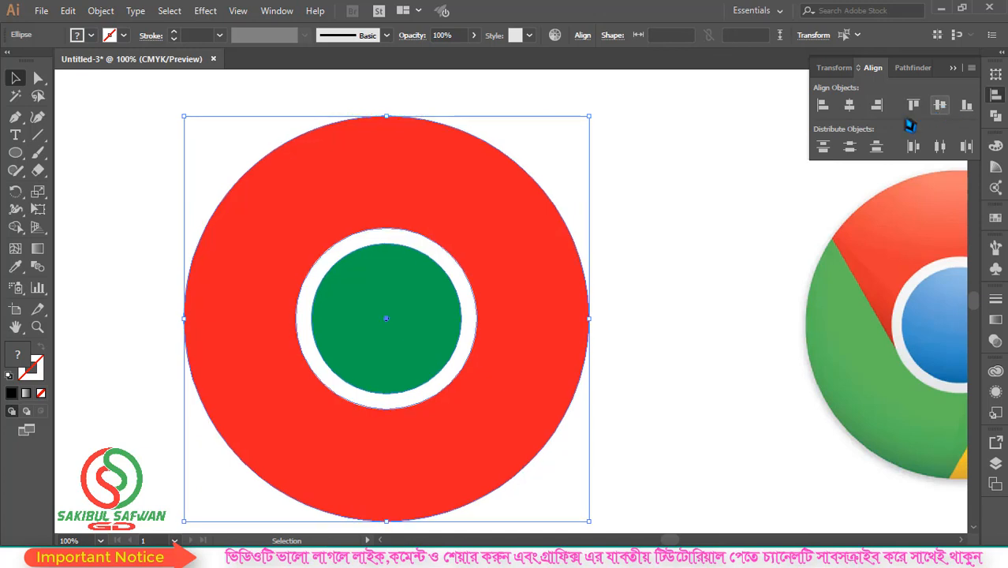
pyautogui.click(655, 248)
# Shift the horizontal line down to sit tangent to the top of the realigned white circle
pyautogui.moveTo(577, 81); pyautogui.dragTo(704, 224)
pyautogui.moveTo(613, 235); pyautogui.dragTo(615, 263)
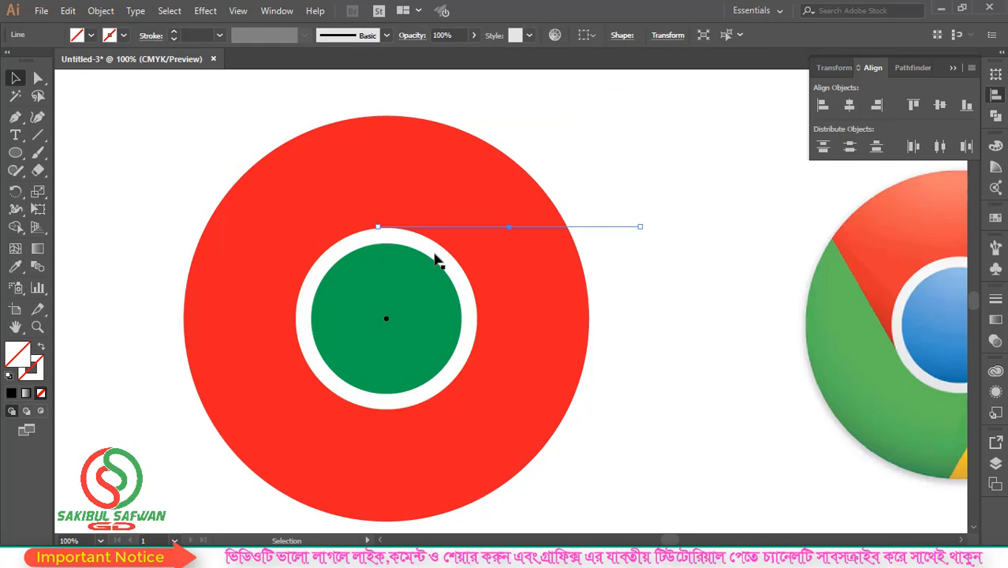
pyautogui.scroll(5, 388, 227)
pyautogui.scroll(3, 322, 224)
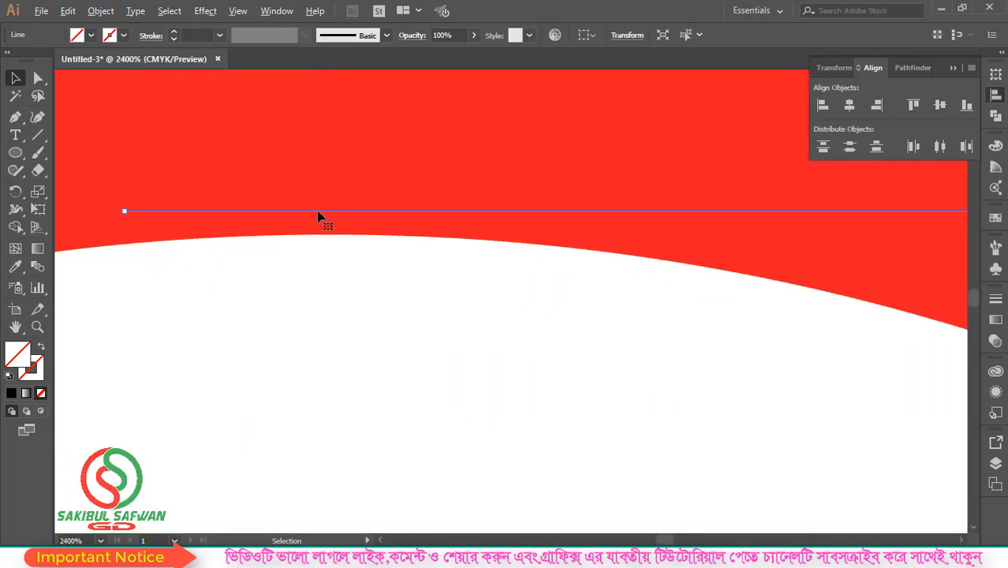
pyautogui.moveTo(315, 217); pyautogui.dragTo(312, 240)
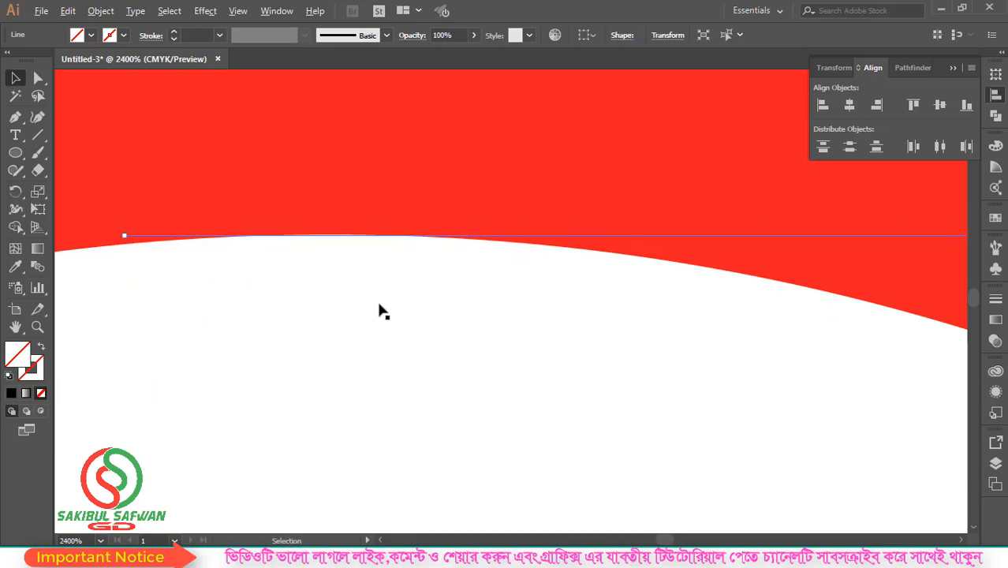
pyautogui.scroll(-6, 351, 295)
pyautogui.scroll(-1, 357, 267)
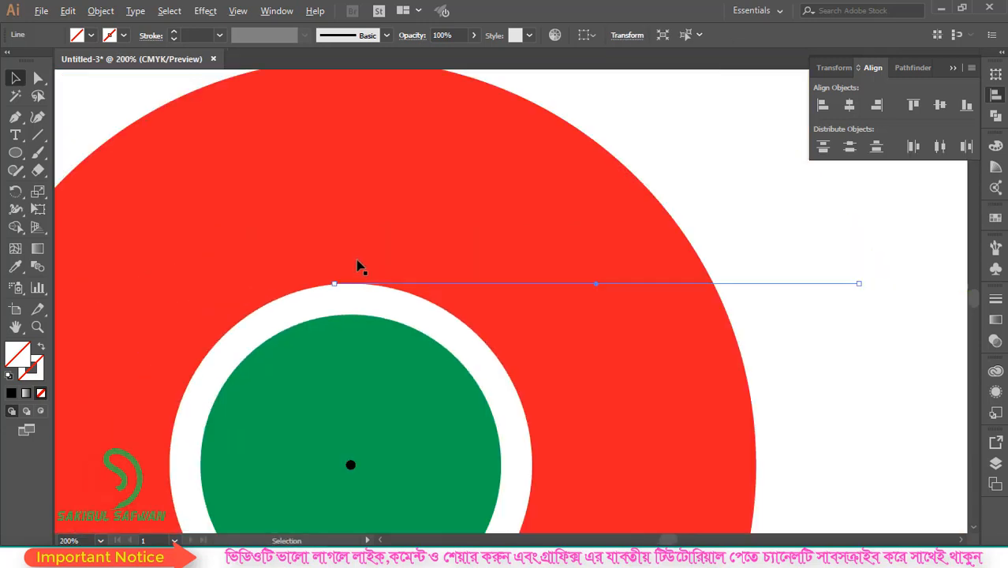
pyautogui.scroll(-1, 351, 284)
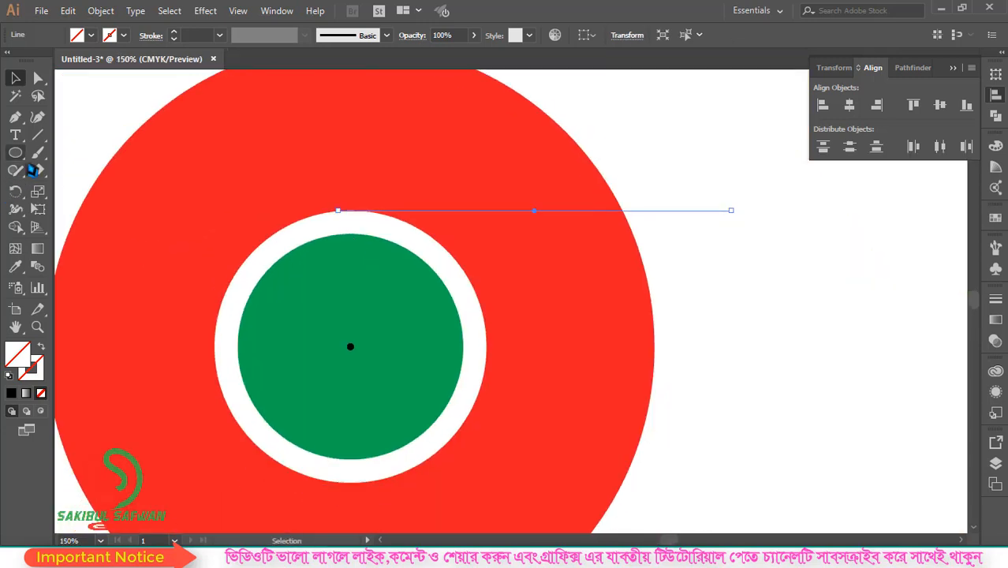
# Rotate a copy of the tangent line by 120° around the black centre dot, and repeat to make a third line
pyautogui.click(16, 192)
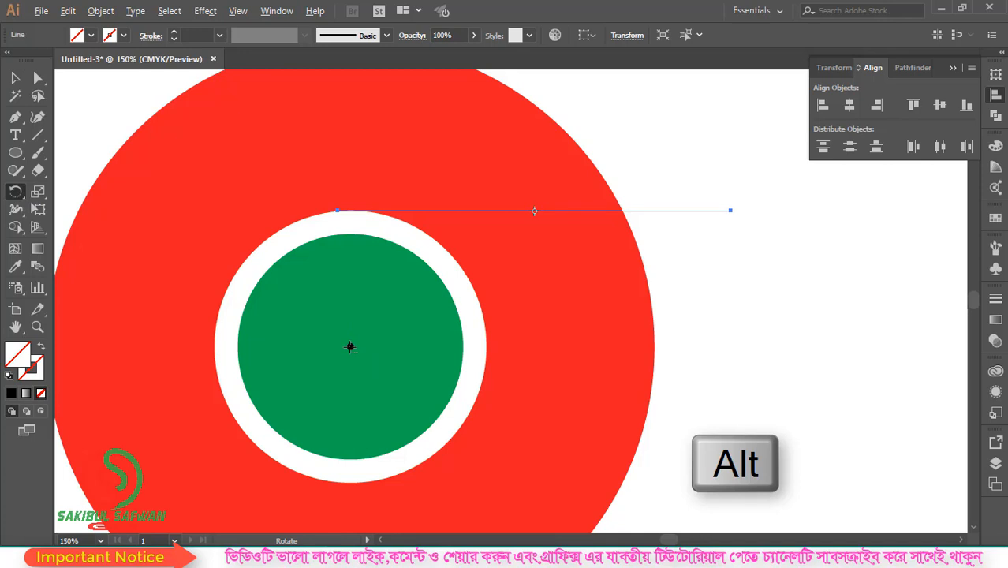
pyautogui.keyDown('alt'); pyautogui.click(350, 347); pyautogui.keyUp('alt')
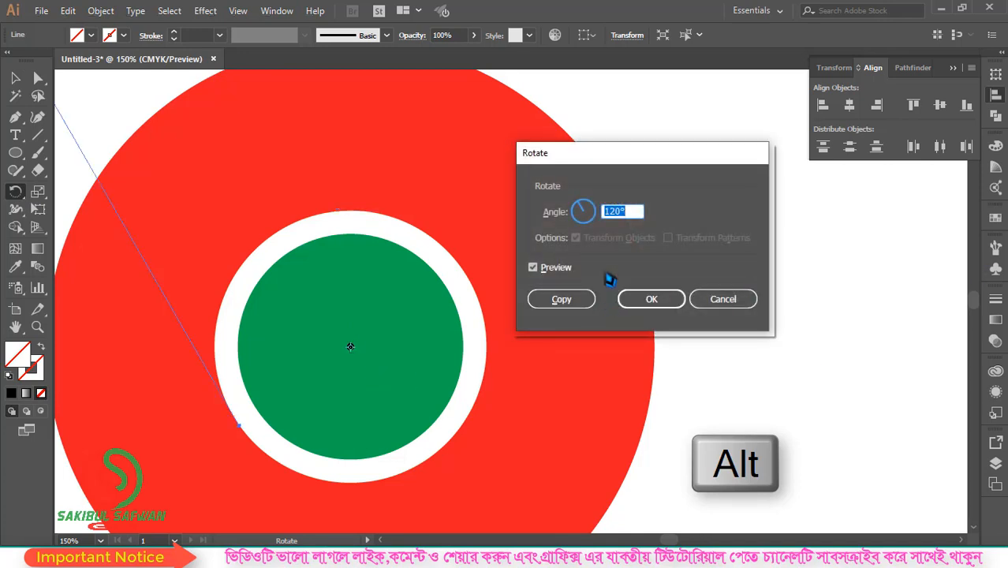
pyautogui.write('360/3')
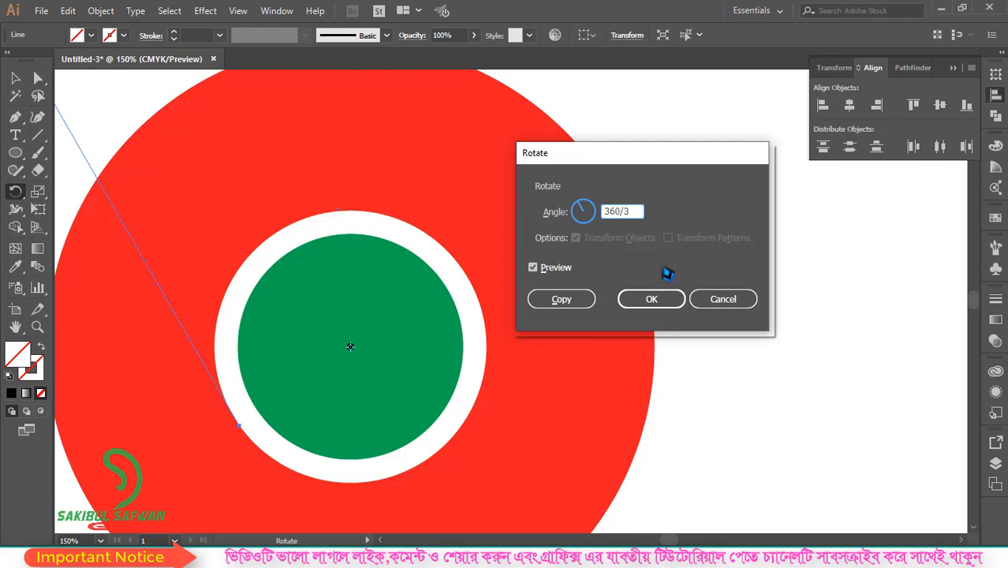
pyautogui.click(563, 299)
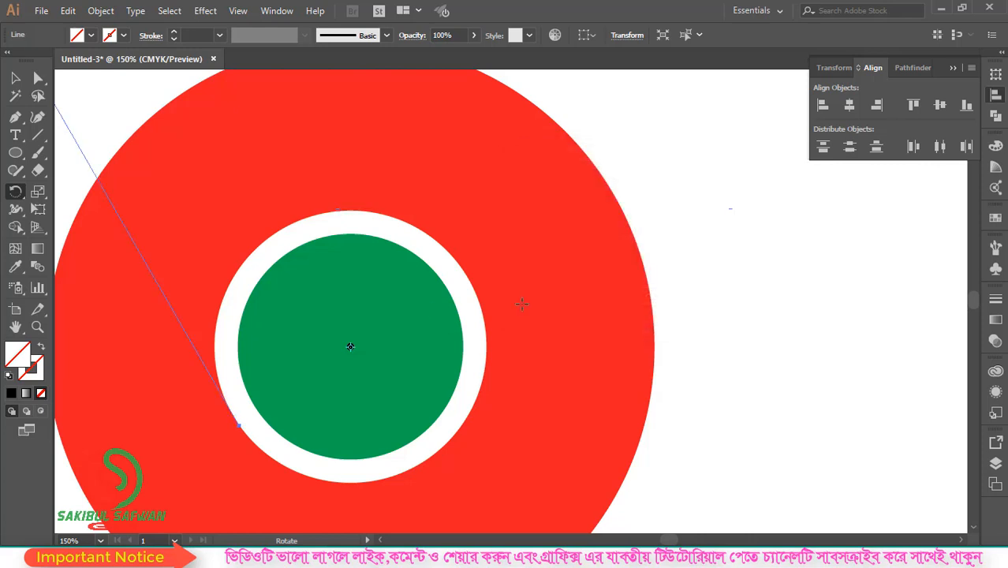
pyautogui.hotkey('ctrl', 'd')
pyautogui.scroll(-2, 402, 292)
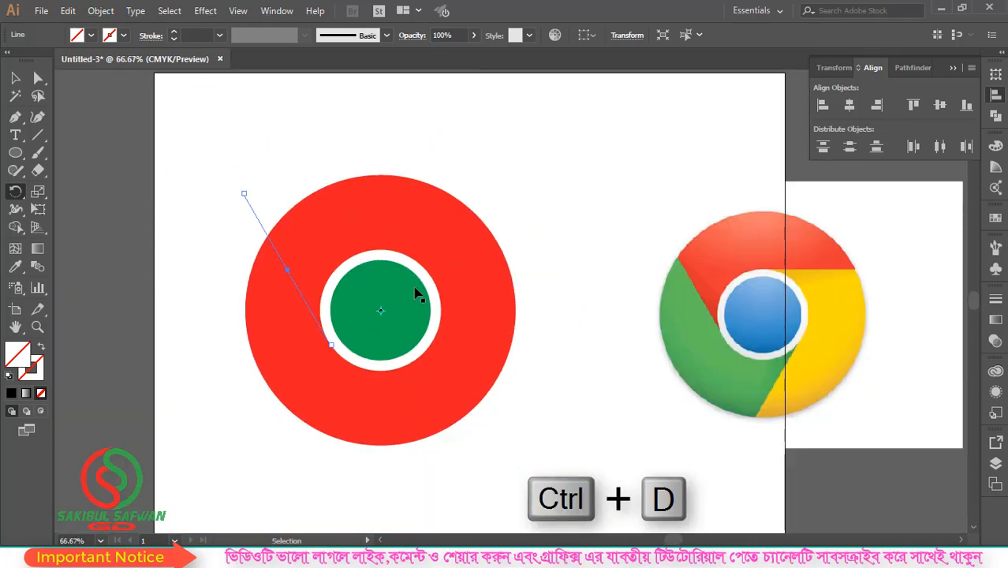
pyautogui.hotkey('ctrl', 'd')
pyautogui.press('v')
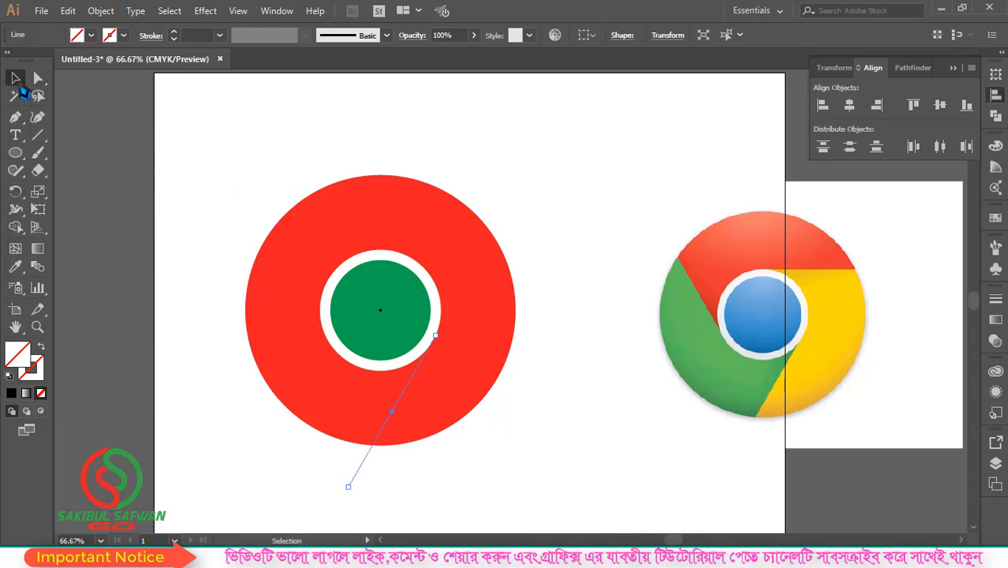
pyautogui.click(203, 150)
# Delete the small black dot at the centre of the green circle
pyautogui.scroll(7, 377, 290)
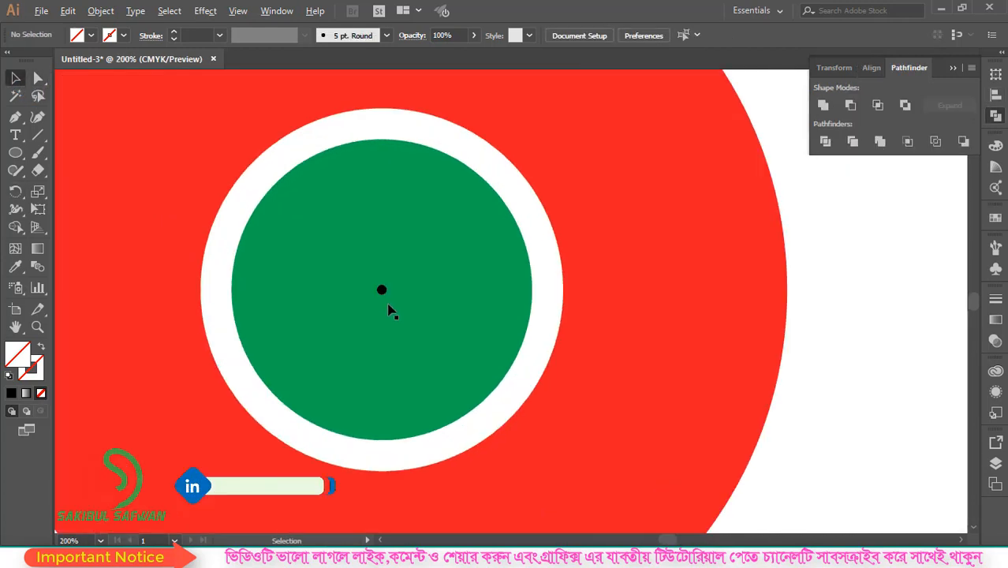
pyautogui.click(377, 290)
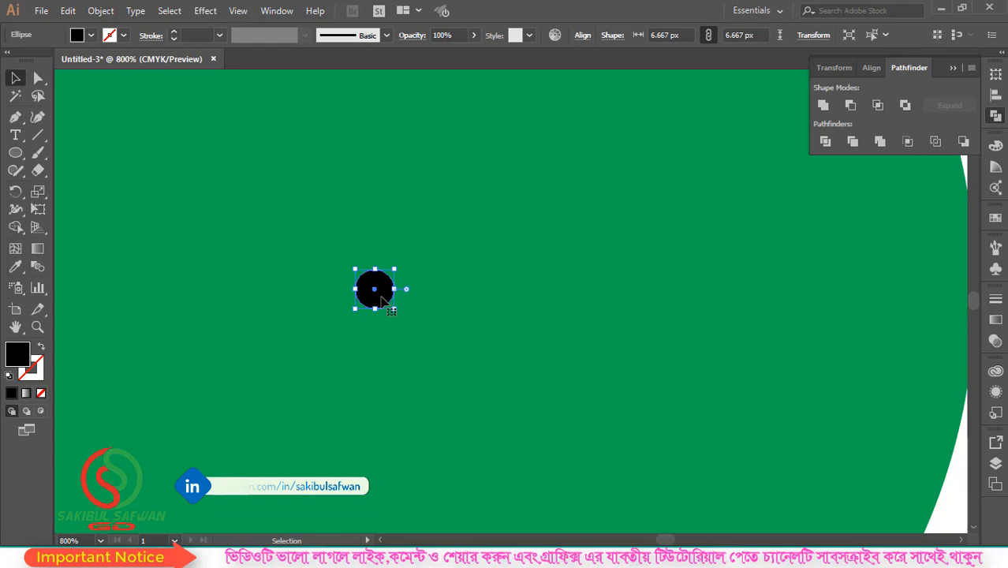
pyautogui.press('Delete')
pyautogui.scroll(-7, 355, 294)
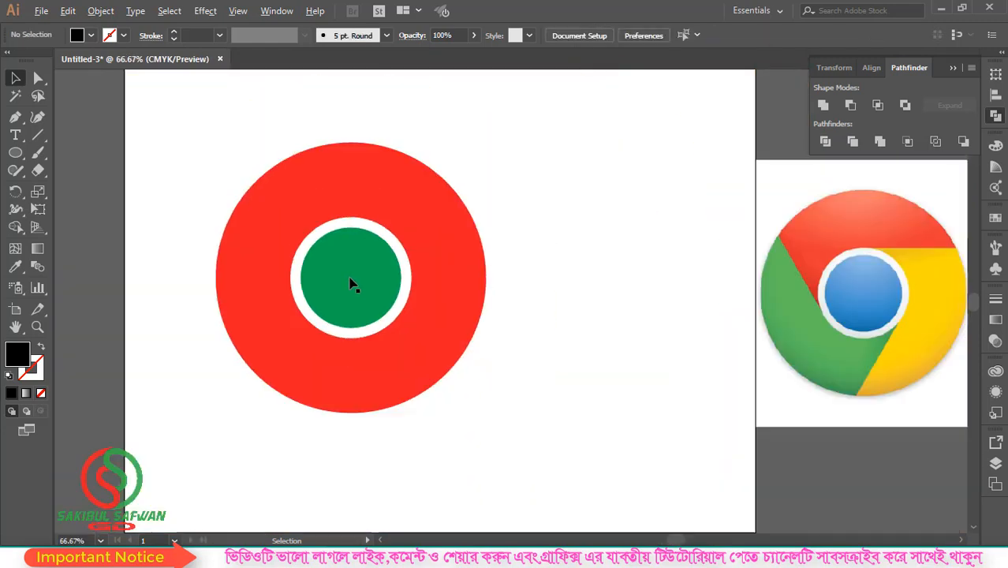
# Divide the circles along the three tangent lines with Pathfinder Divide and ungroup the resulting pieces
pyautogui.moveTo(151, 108); pyautogui.dragTo(565, 471)
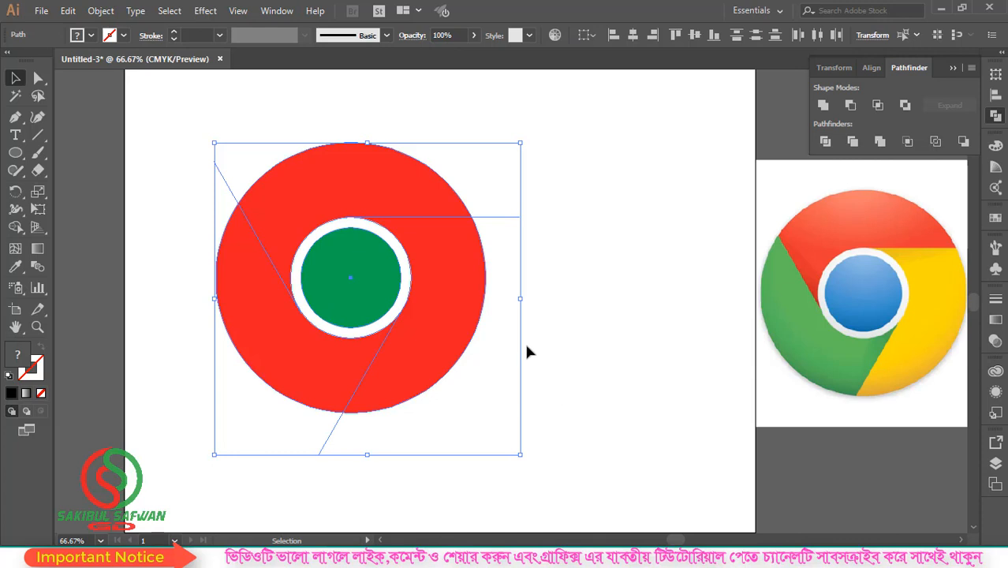
pyautogui.click(825, 142)
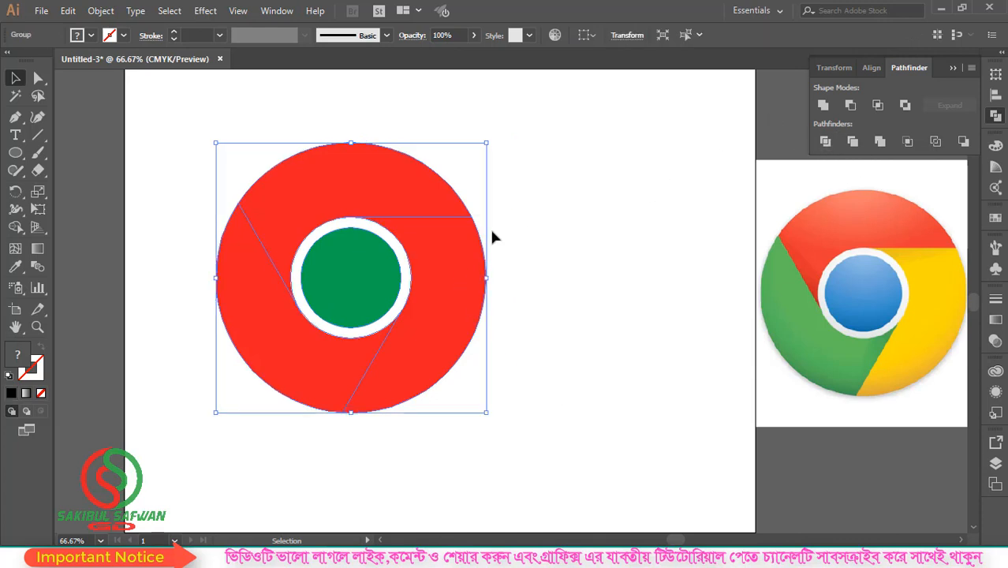
pyautogui.rightClick(454, 225)
pyautogui.click(482, 319)
pyautogui.click(529, 207)
# Fill the upper ring segment with the orange-red sampled from the reference logo using the Eyedropper
pyautogui.click(419, 210)
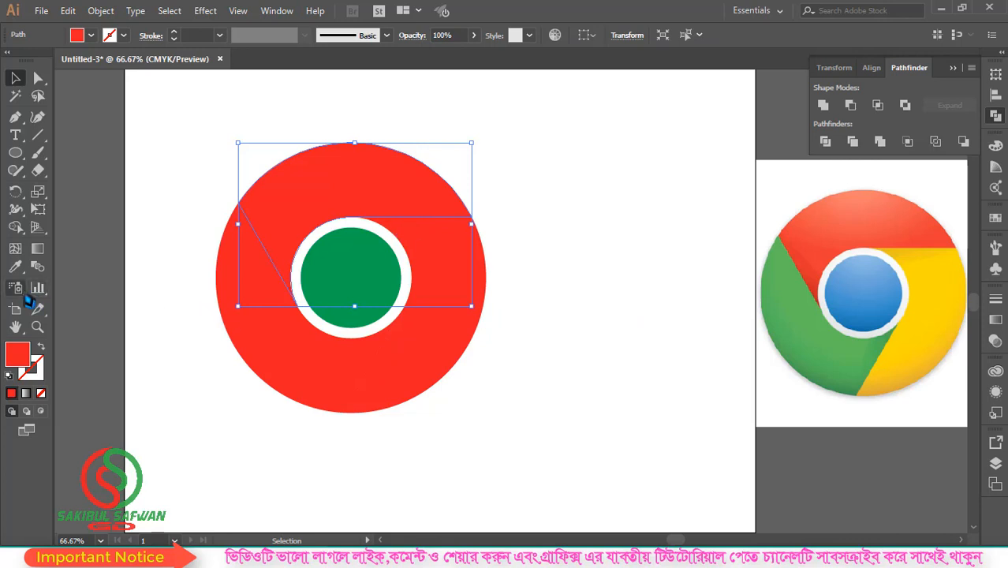
pyautogui.click(15, 266)
pyautogui.click(850, 228)
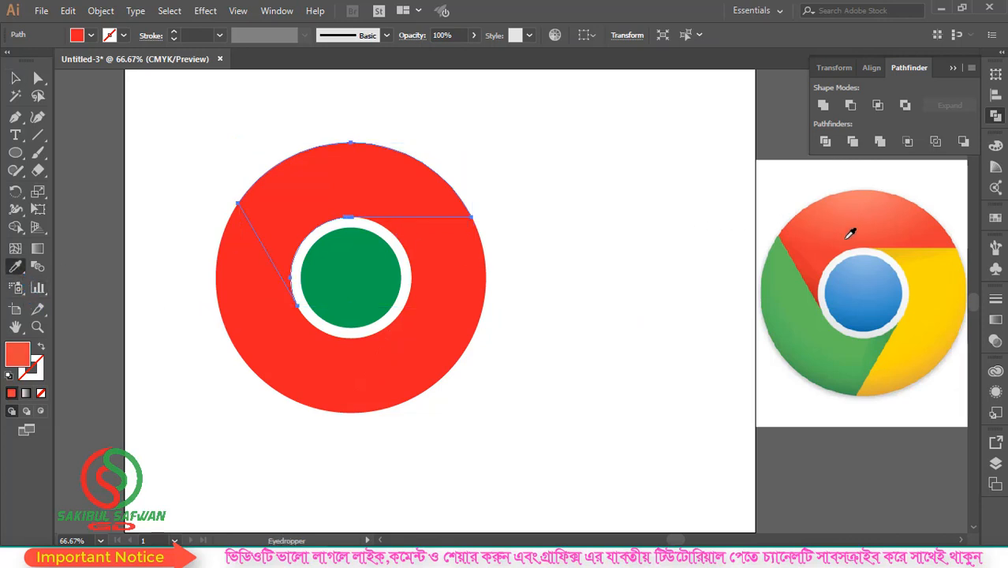
pyautogui.click(930, 230)
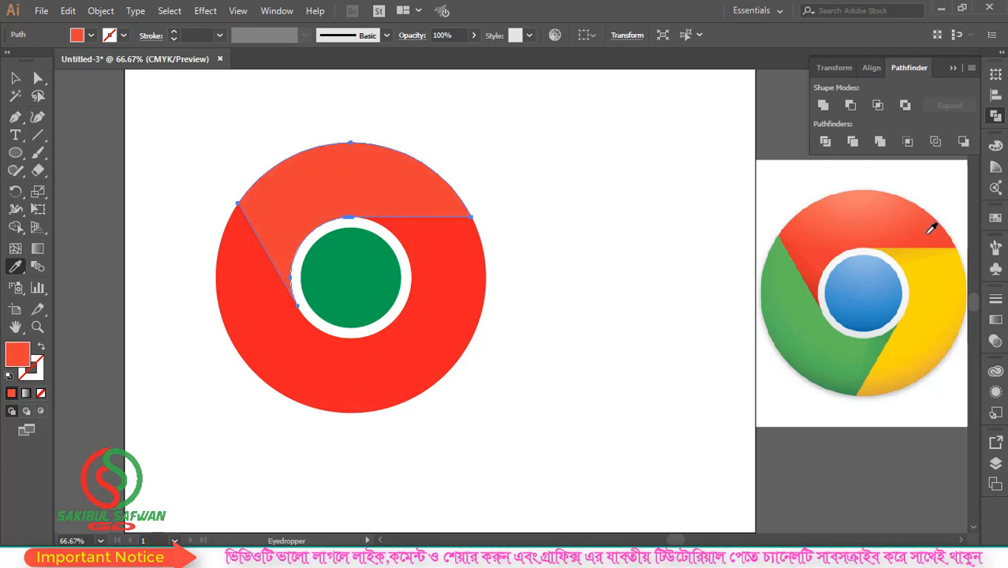
pyautogui.press('v')
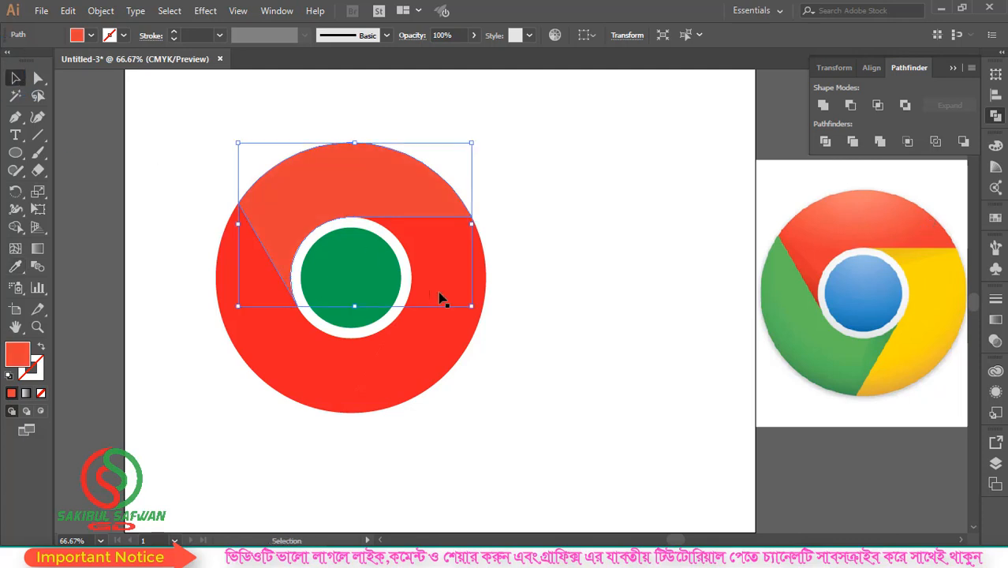
# Fill the lower-right ring segment with the yellow sampled from the reference logo
pyautogui.click(429, 349)
pyautogui.click(15, 267)
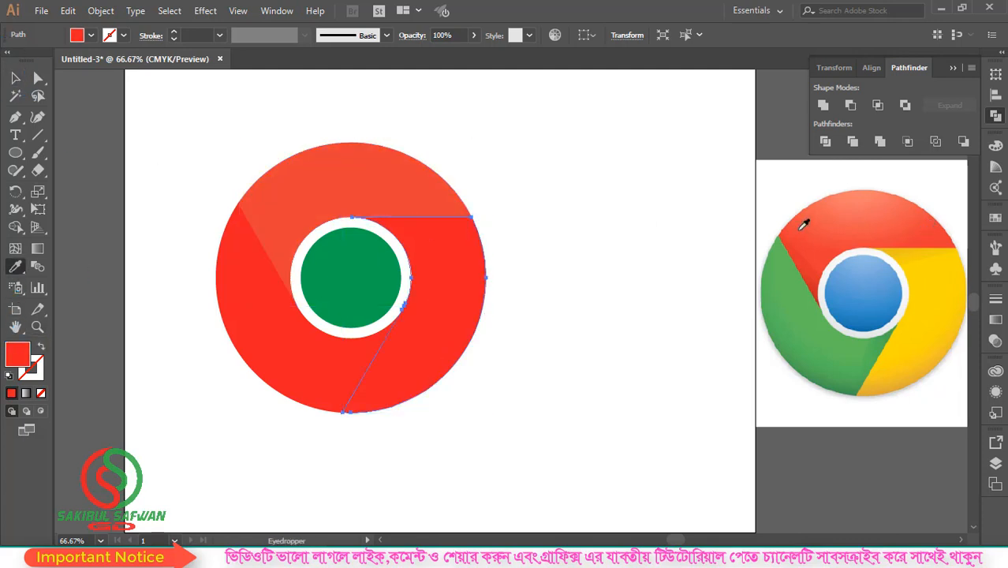
pyautogui.click(923, 317)
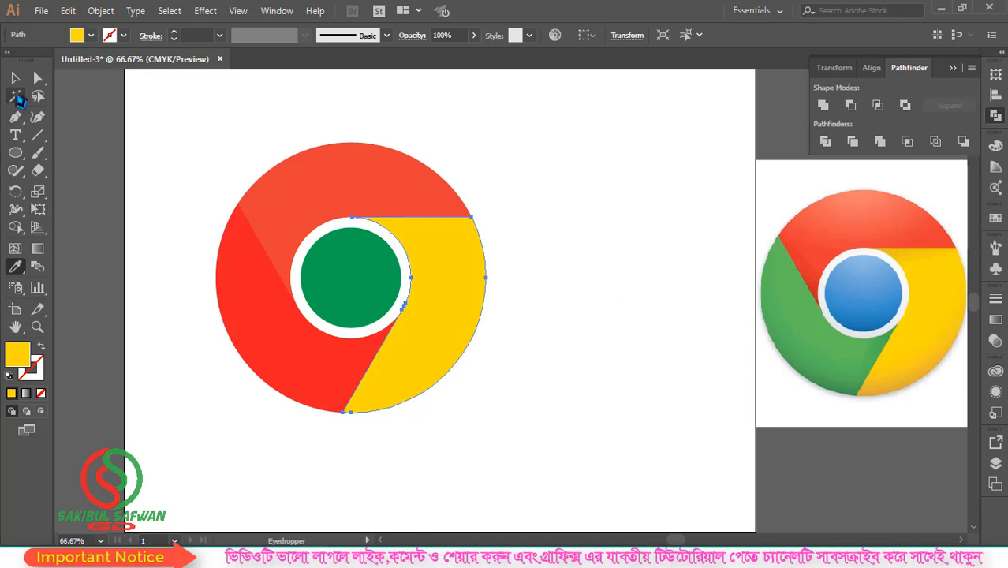
pyautogui.press('v')
# Fill the lower-left ring segment with the light green sampled from the reference logo and deselect it
pyautogui.click(267, 337)
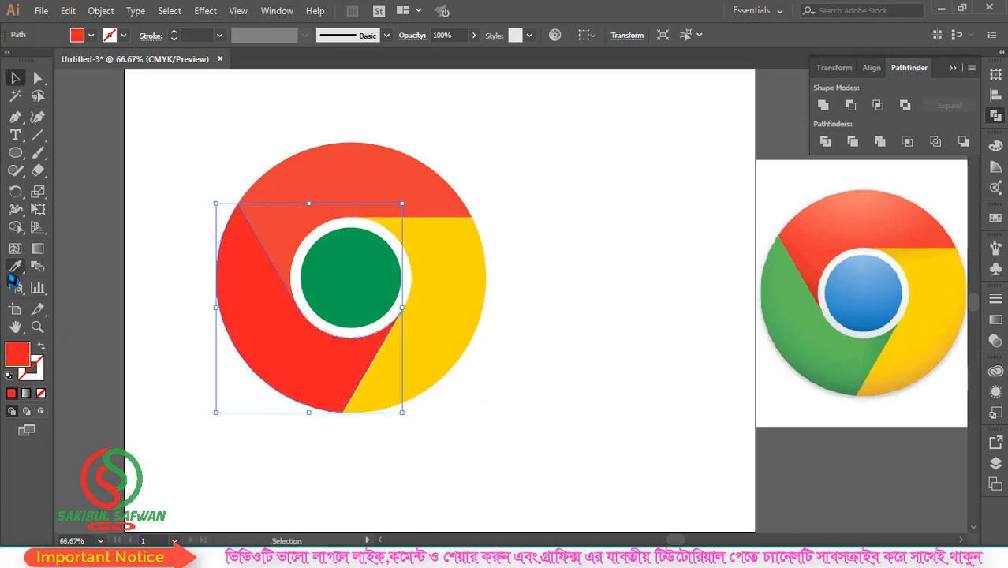
pyautogui.click(15, 267)
pyautogui.click(808, 315)
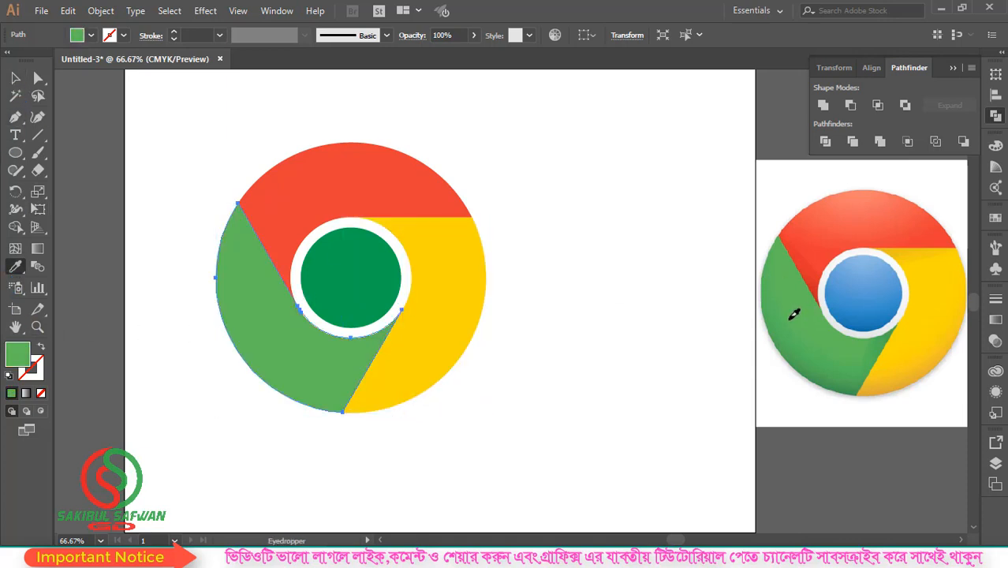
pyautogui.press('v')
pyautogui.click(623, 197)
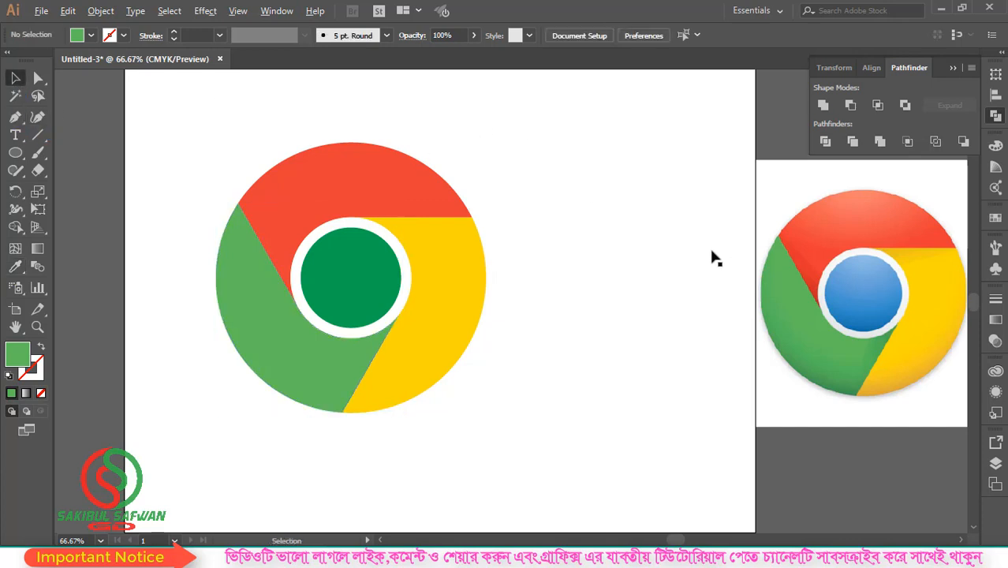
# Move the reference image slightly closer to the drawn logo and inspect the shading along its segment edges
pyautogui.moveTo(887, 275); pyautogui.dragTo(834, 279)
pyautogui.scroll(2, 801, 271)
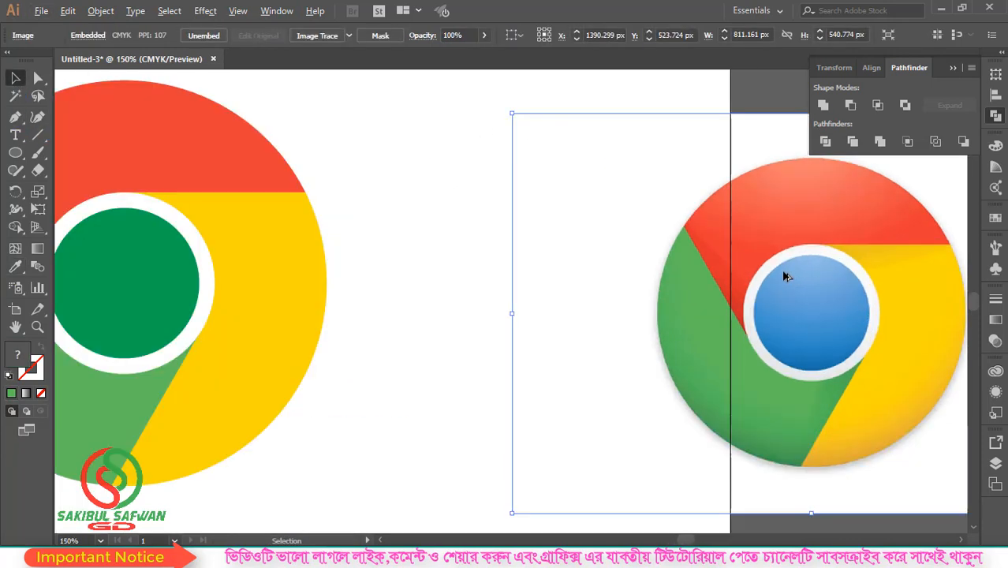
pyautogui.scroll(1, 749, 284)
pyautogui.scroll(-2, 615, 248)
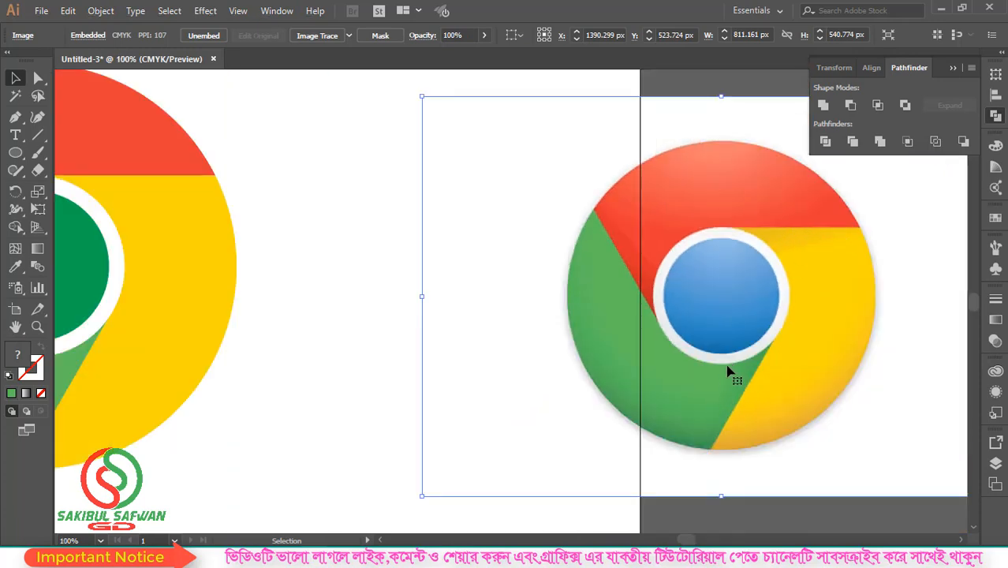
pyautogui.scroll(-3, 728, 303)
pyautogui.scroll(-1, 757, 278)
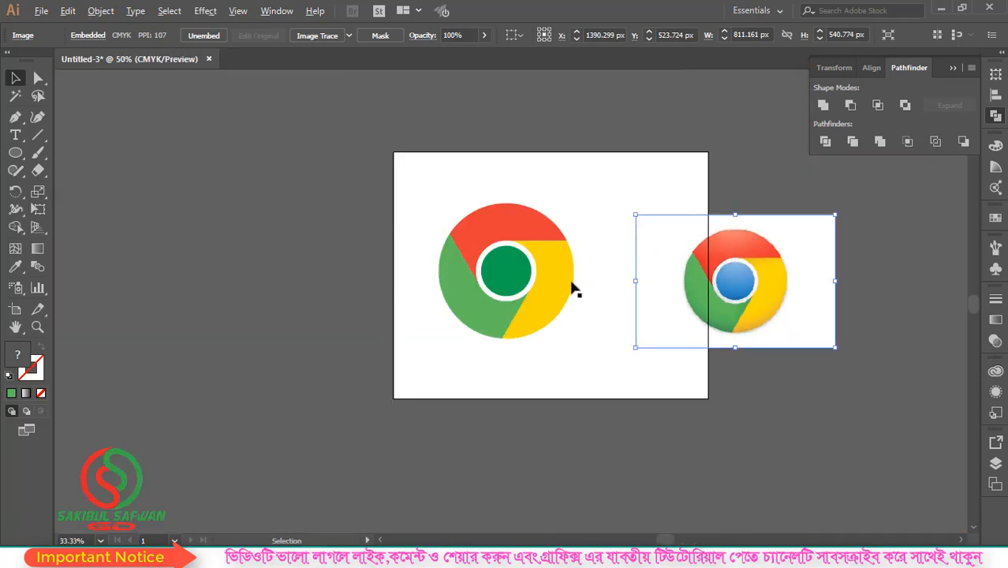
# Draw a slanted line from the white circle's upper-right edge through the outer corner where the red and yellow segments meet
pyautogui.scroll(3, 564, 268)
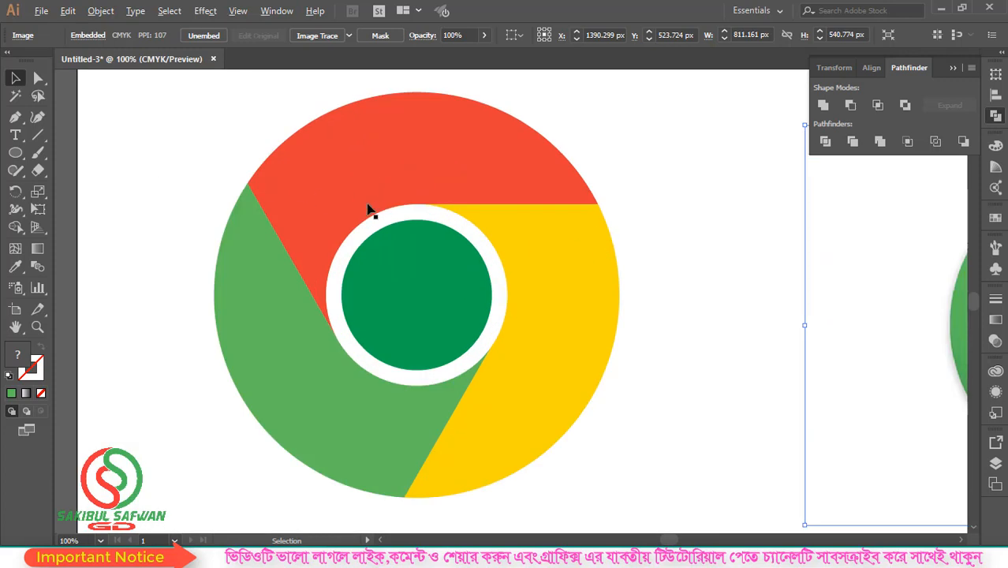
pyautogui.click(37, 135)
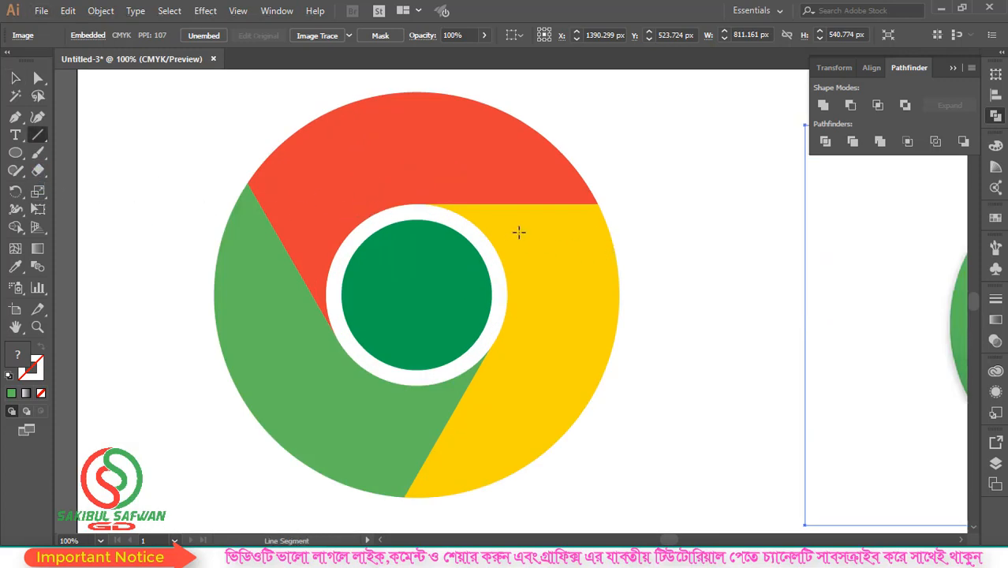
pyautogui.moveTo(466, 221); pyautogui.dragTo(640, 196)
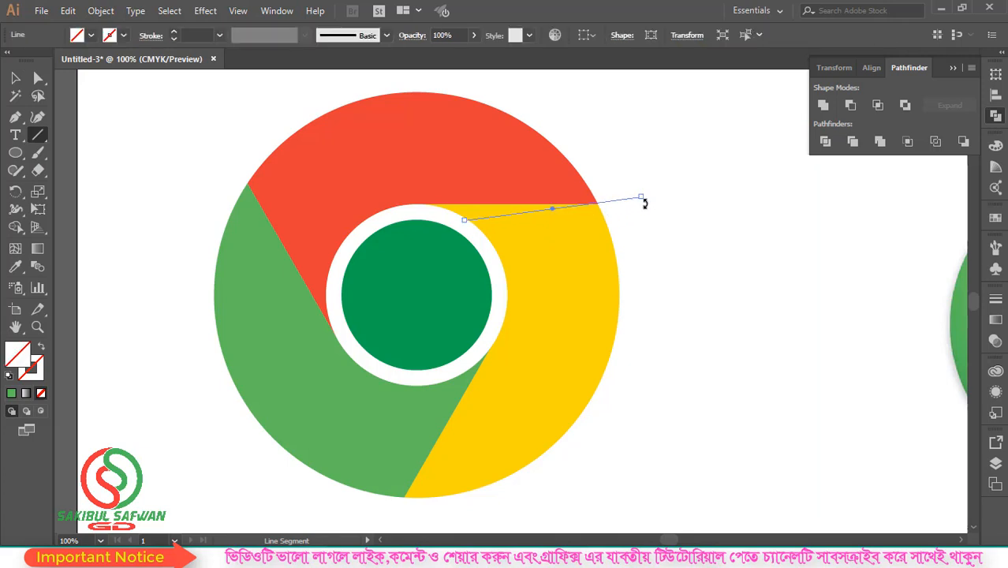
pyautogui.hotkey('ctrl', 'z')
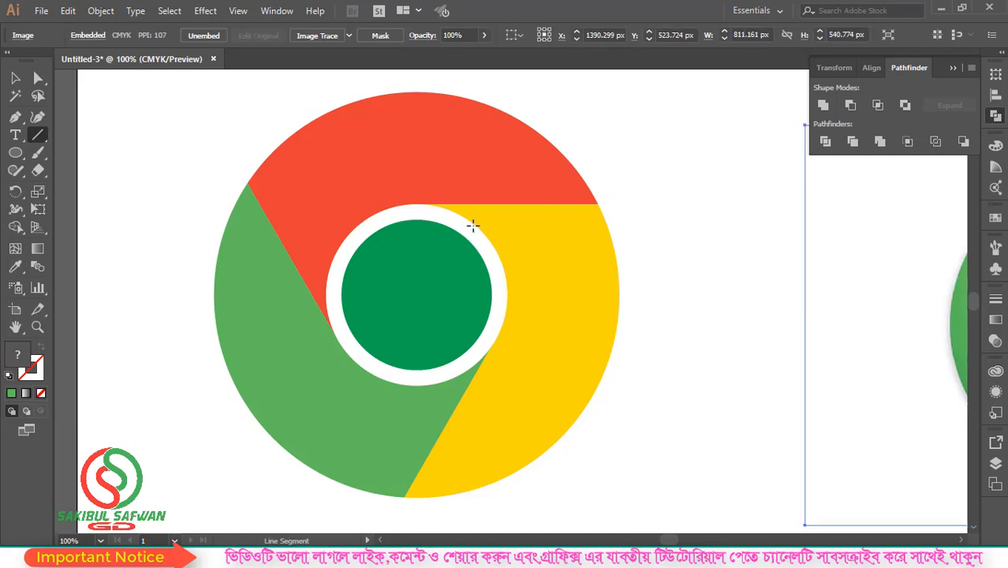
pyautogui.moveTo(472, 226); pyautogui.dragTo(637, 197)
# Draw similar slanted lines from the white circle's edge through the outer green-yellow corner and the outer red-green corner
pyautogui.scroll(-3, 505, 288)
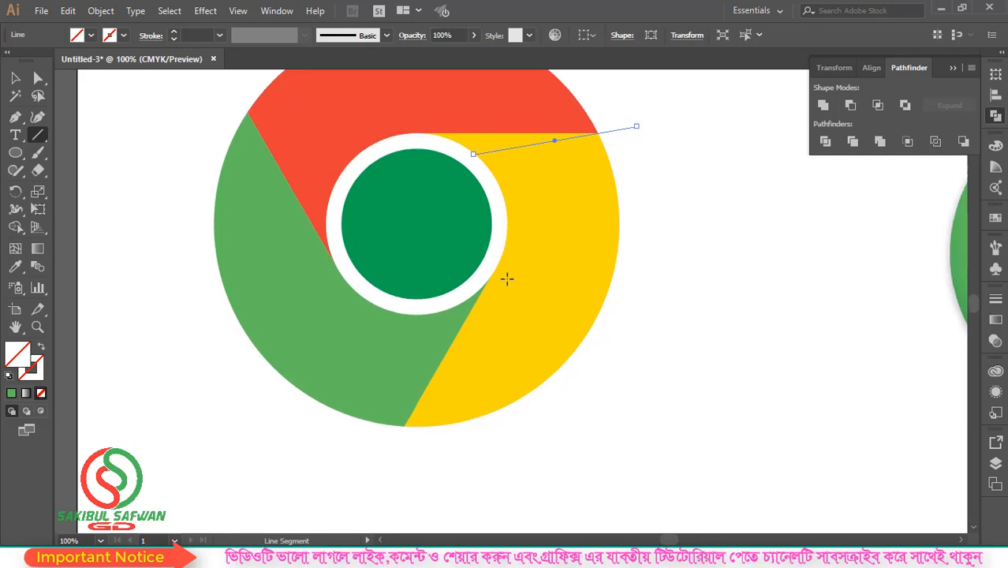
pyautogui.moveTo(439, 312); pyautogui.dragTo(392, 456)
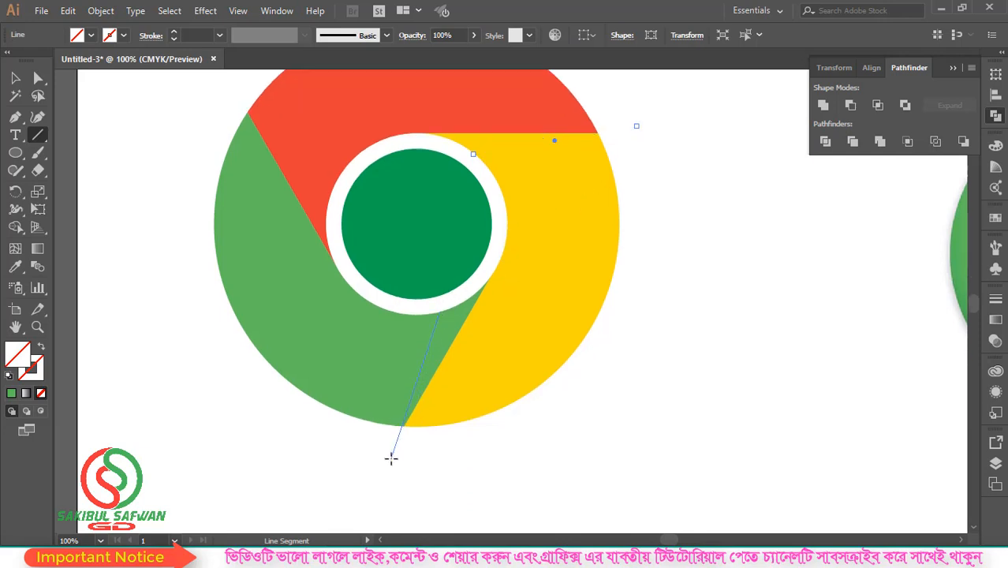
pyautogui.moveTo(394, 461); pyautogui.dragTo(394, 461)
pyautogui.scroll(6, 432, 333)
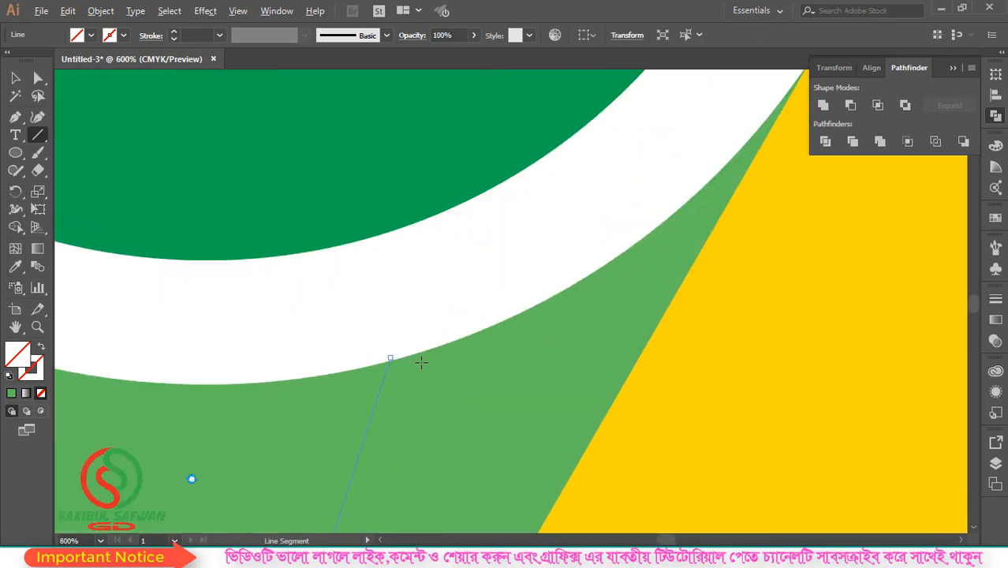
pyautogui.scroll(-5, 420, 362)
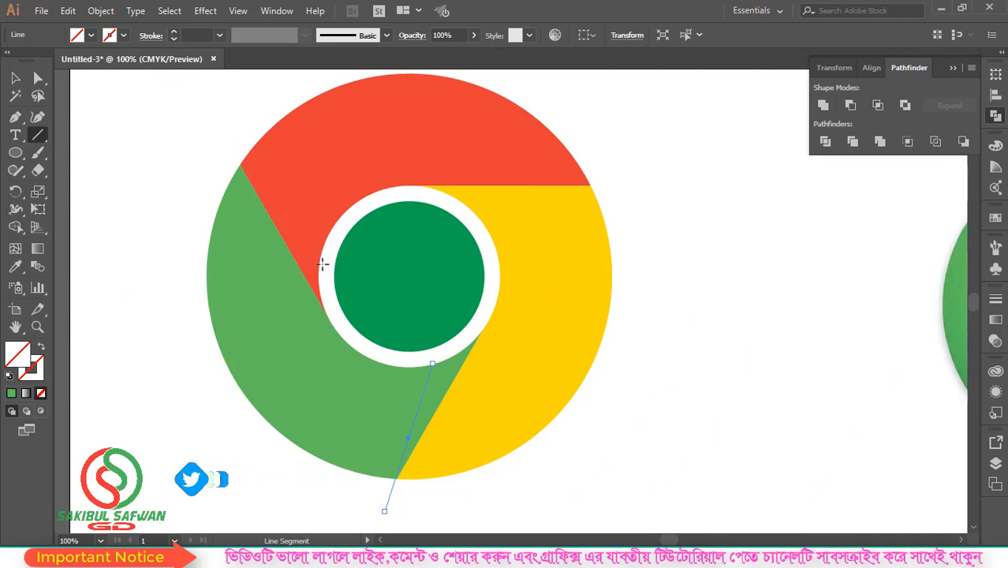
pyautogui.moveTo(323, 265); pyautogui.dragTo(233, 150)
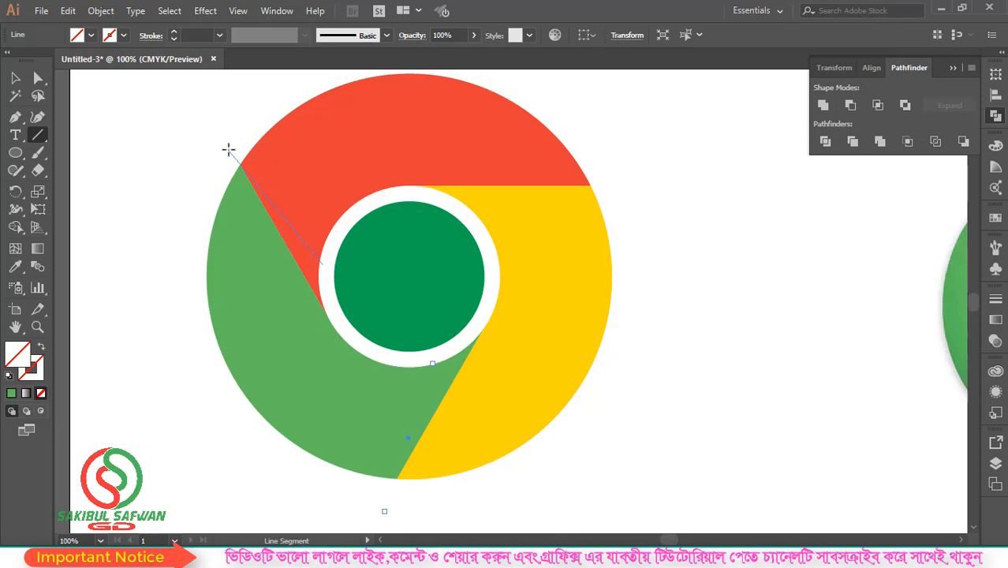
pyautogui.moveTo(228, 150); pyautogui.dragTo(228, 150)
# Divide the whole logo along the three slanted lines with Pathfinder Divide and ungroup the pieces
pyautogui.click(15, 77)
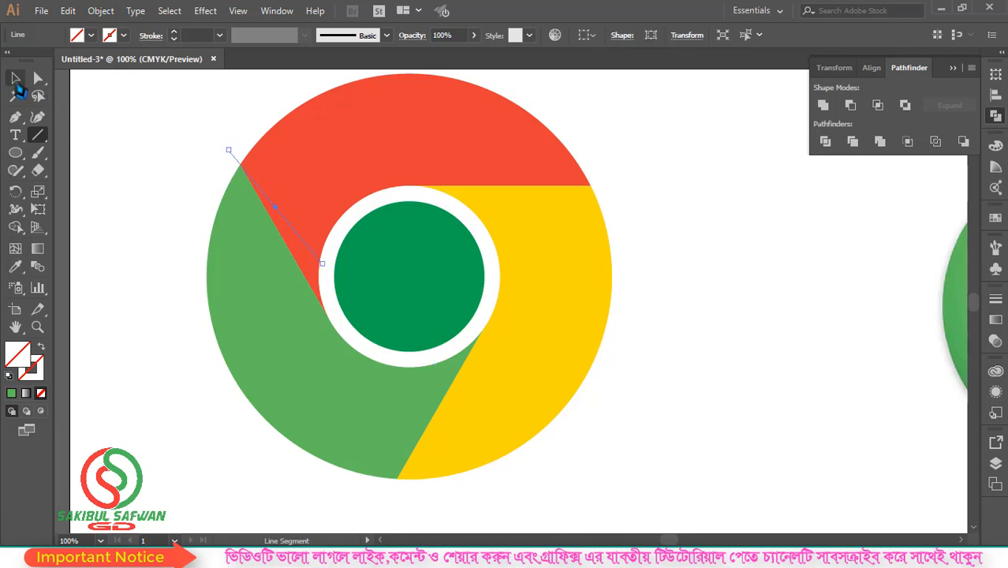
pyautogui.scroll(-1, 166, 137)
pyautogui.moveTo(145, 115); pyautogui.dragTo(542, 367)
pyautogui.click(838, 138)
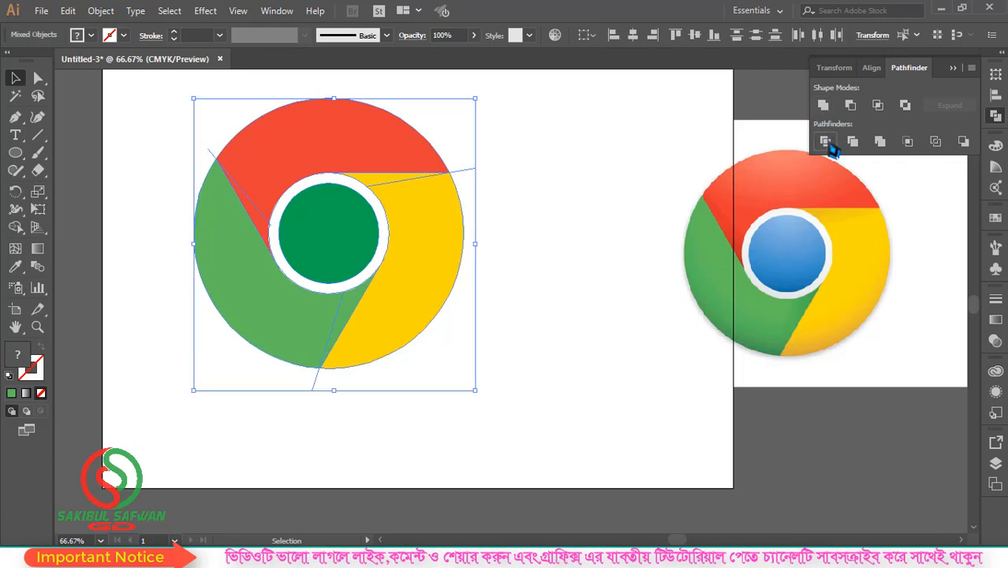
pyautogui.rightClick(429, 189)
pyautogui.click(485, 293)
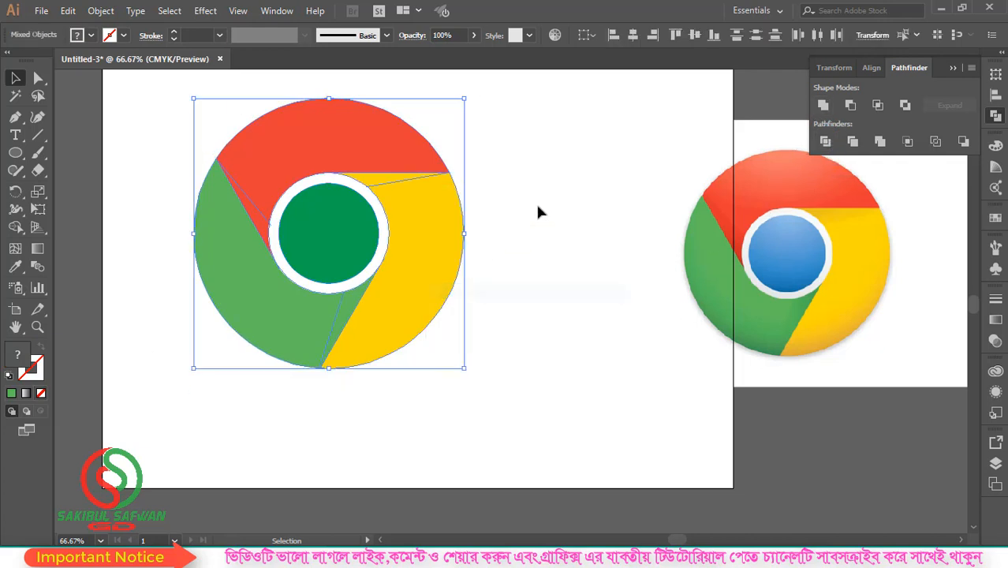
# Recolour the thin yellow shadow sliver beside the white circle with a slightly darker shade of yellow
pyautogui.click(538, 212)
pyautogui.click(379, 182)
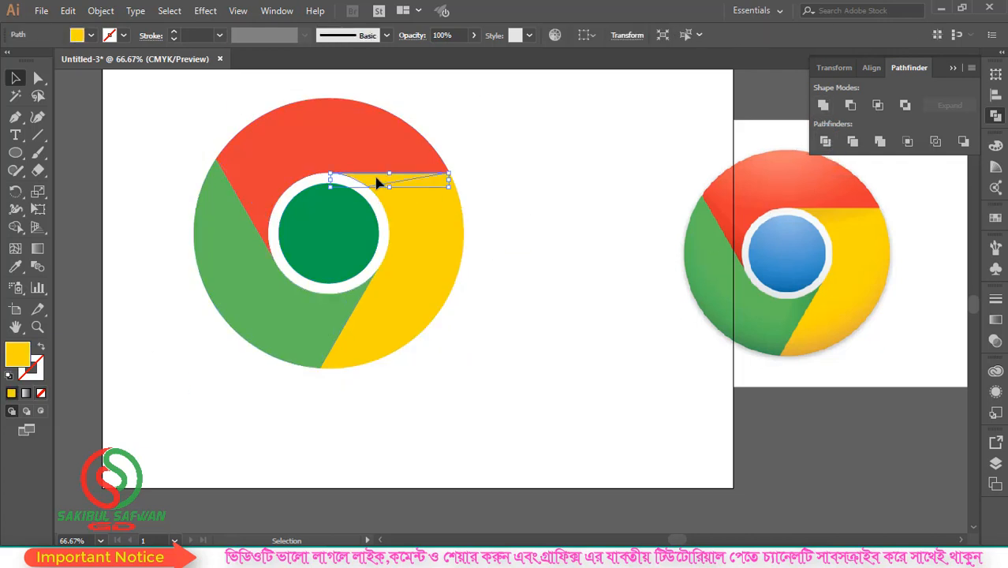
pyautogui.doubleClick(17, 354)
pyautogui.click(635, 216)
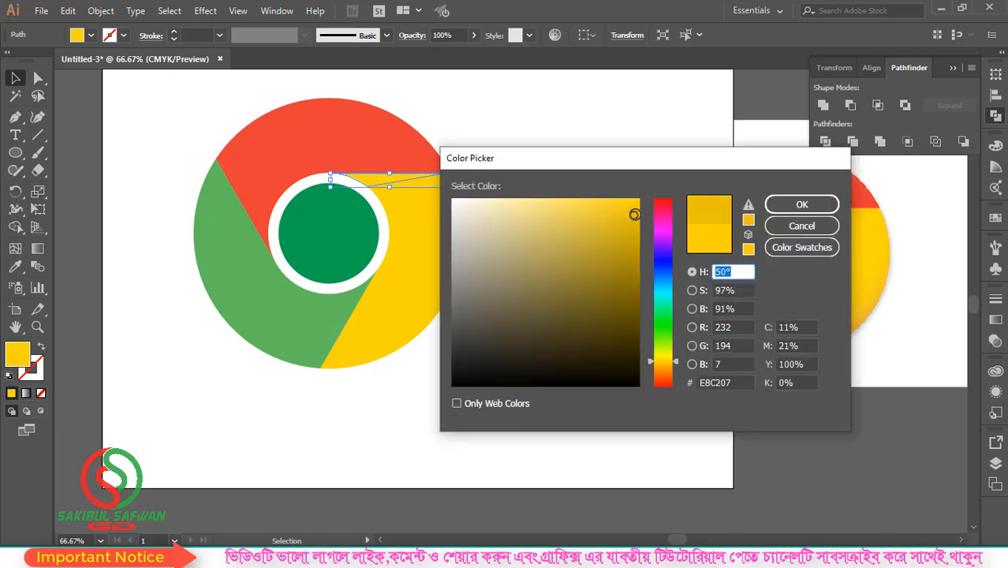
pyautogui.click(635, 221)
pyautogui.click(802, 205)
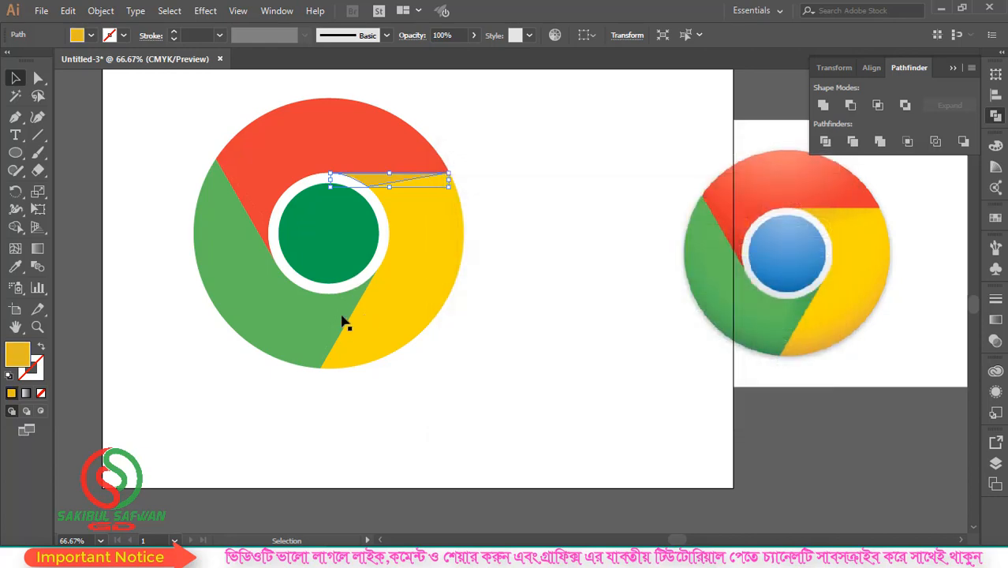
# Recolour the thin green shadow sliver below the white circle with the darker green #57A852
pyautogui.click(343, 322)
pyautogui.doubleClick(18, 356)
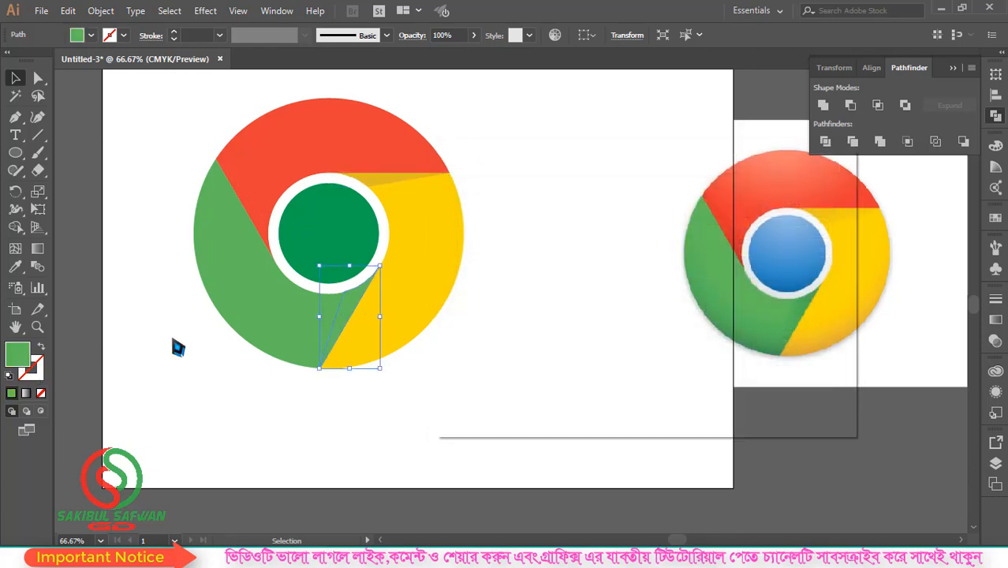
pyautogui.click(548, 256)
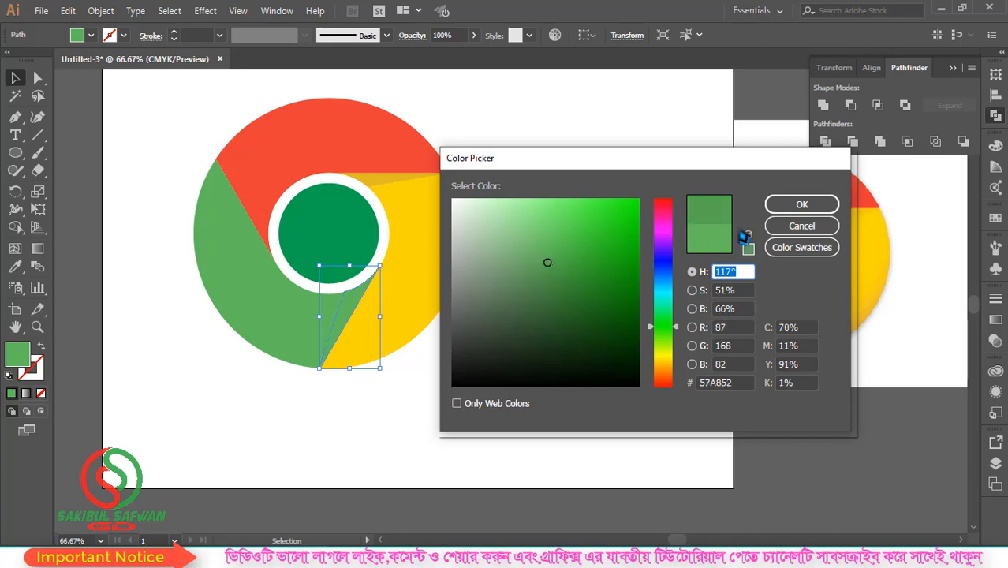
pyautogui.click(799, 204)
# Recolour the thin red shadow sliver along the green segment's edge with the darker red #D33333
pyautogui.click(263, 225)
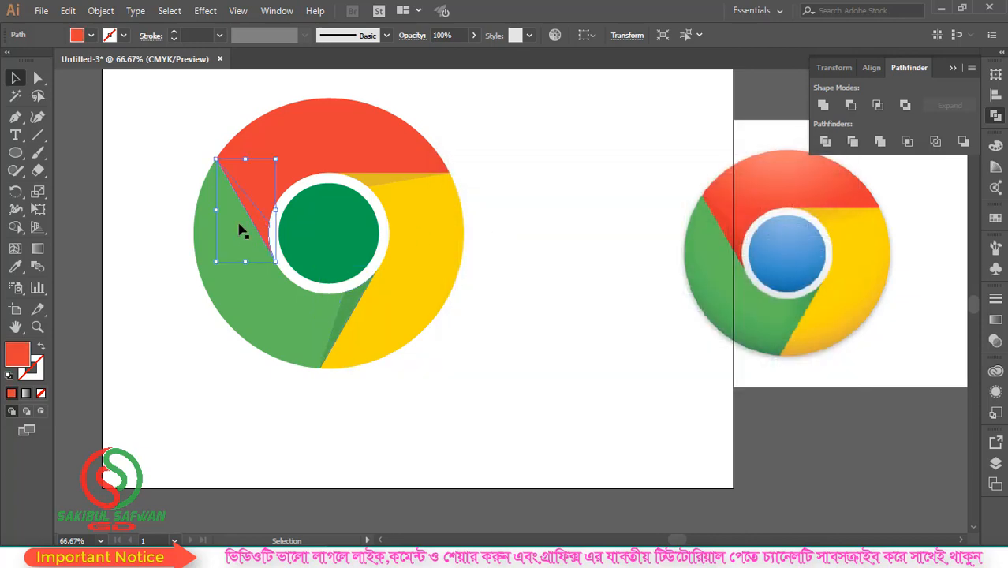
pyautogui.doubleClick(19, 357)
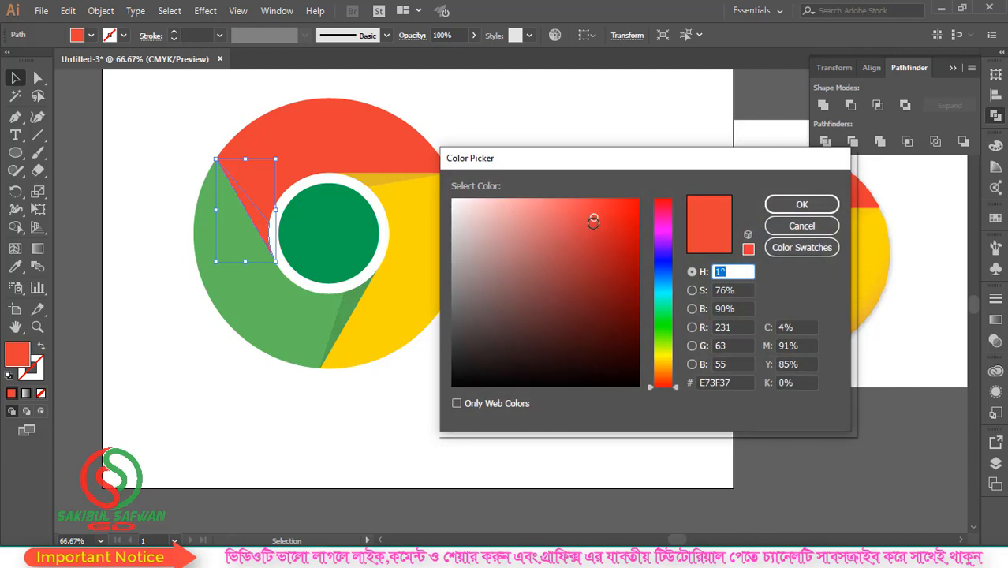
pyautogui.click(594, 230)
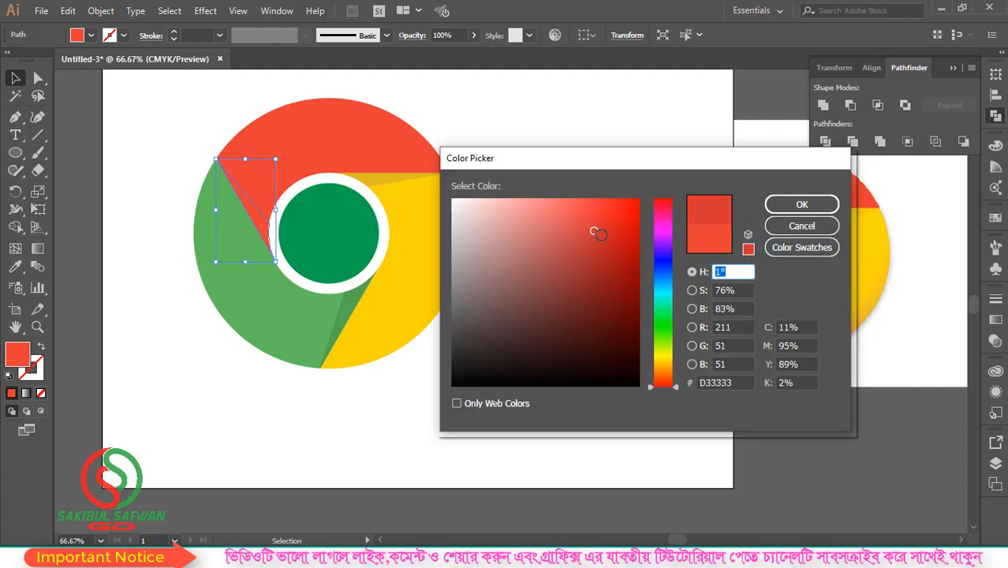
pyautogui.click(801, 205)
pyautogui.click(521, 212)
pyautogui.hotkey('ctrl', '-')
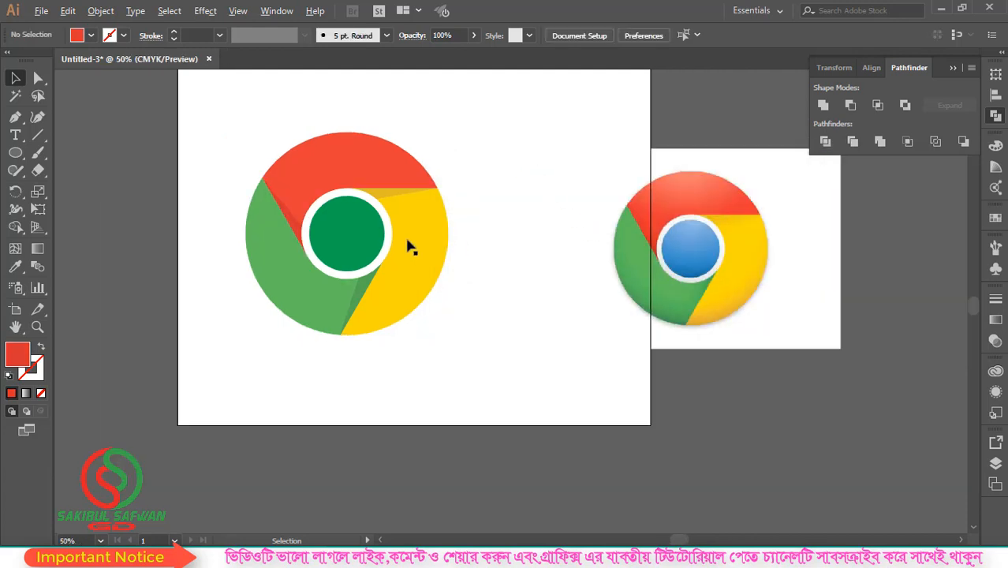
pyautogui.click(735, 232)
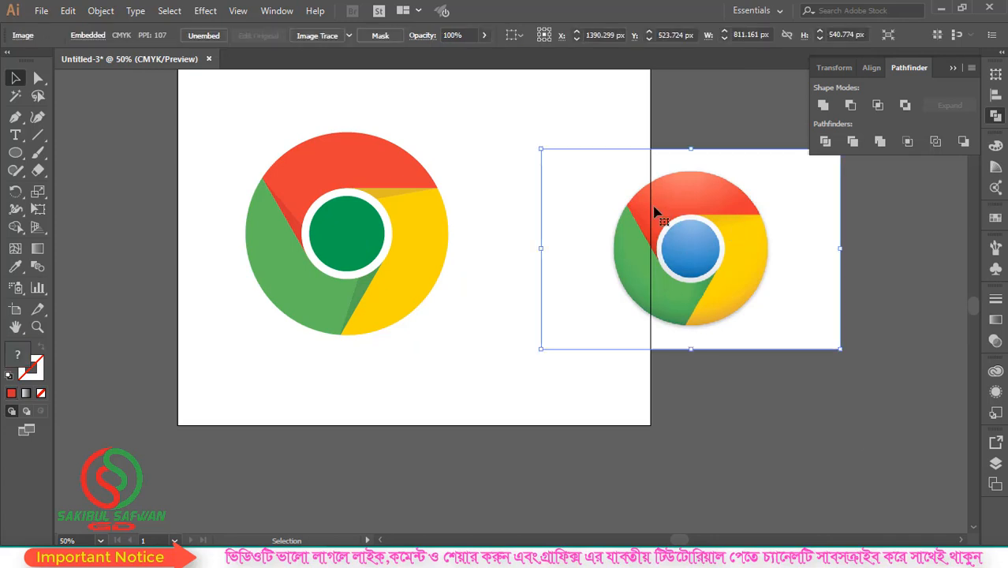
pyautogui.moveTo(713, 253); pyautogui.dragTo(667, 271)
pyautogui.press('Delete')
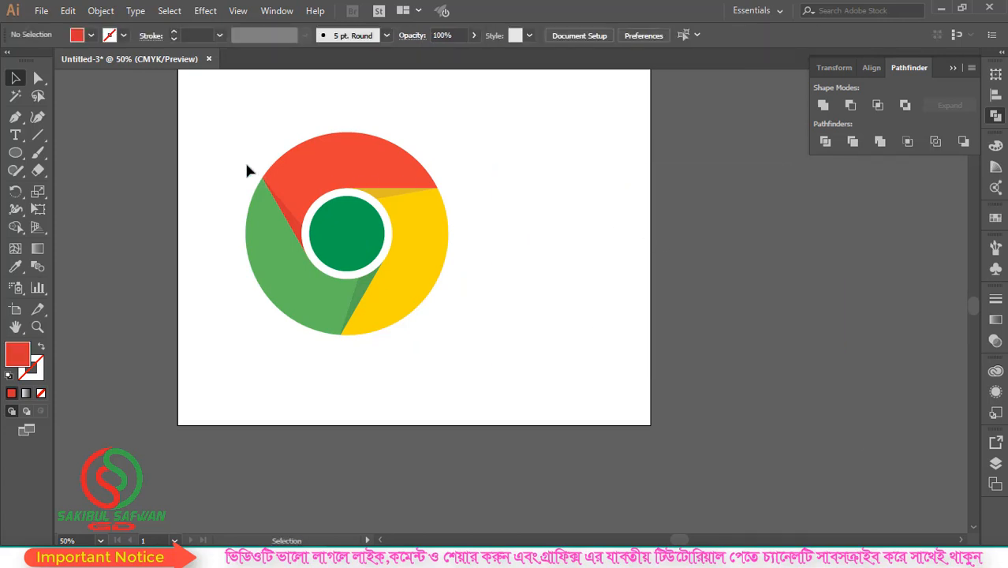
pyautogui.moveTo(196, 147); pyautogui.dragTo(499, 350)
pyautogui.click(474, 222)
pyautogui.hotkey('ctrl', 'z')
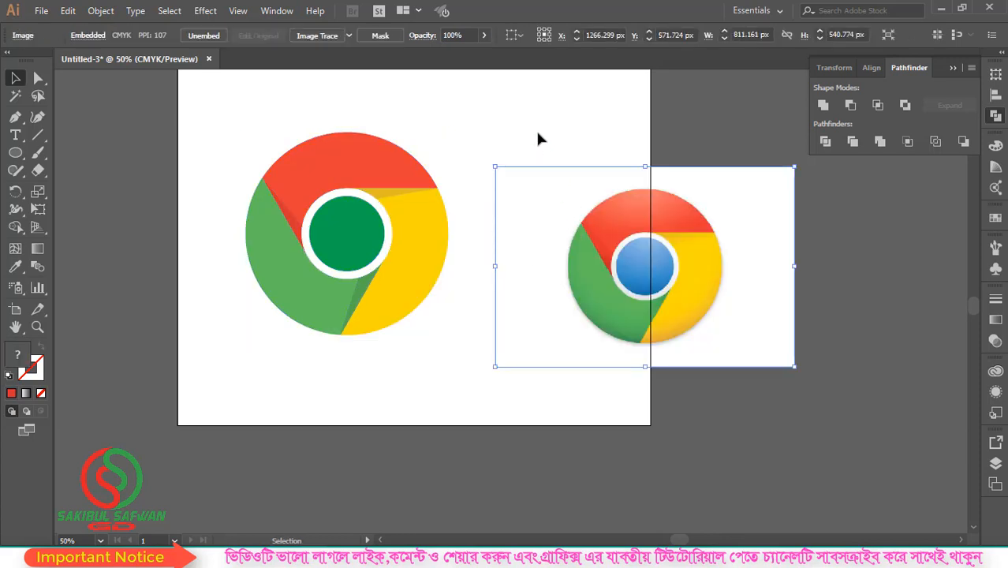
# Move the reference image up slightly and fill the logo's centre circle with the medium blue sampled from the reference's centre
pyautogui.click(537, 138)
pyautogui.moveTo(651, 268); pyautogui.dragTo(651, 222)
pyautogui.click(347, 232)
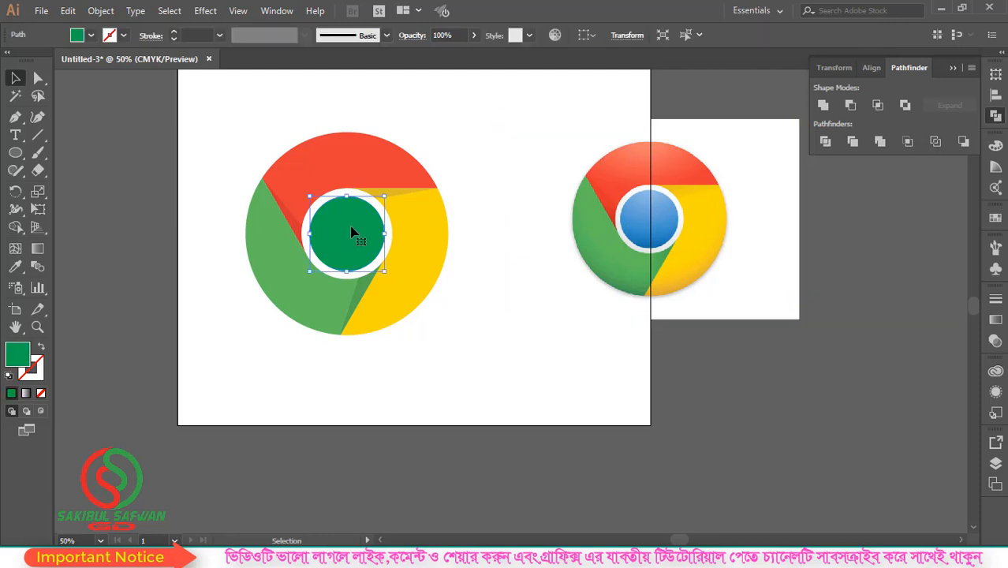
pyautogui.click(15, 267)
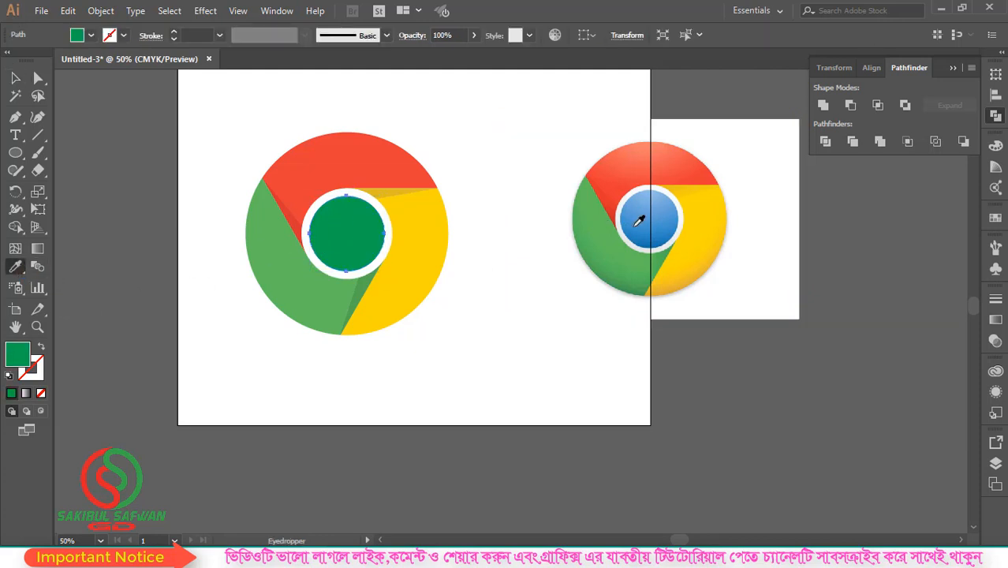
pyautogui.click(647, 208)
pyautogui.click(657, 203)
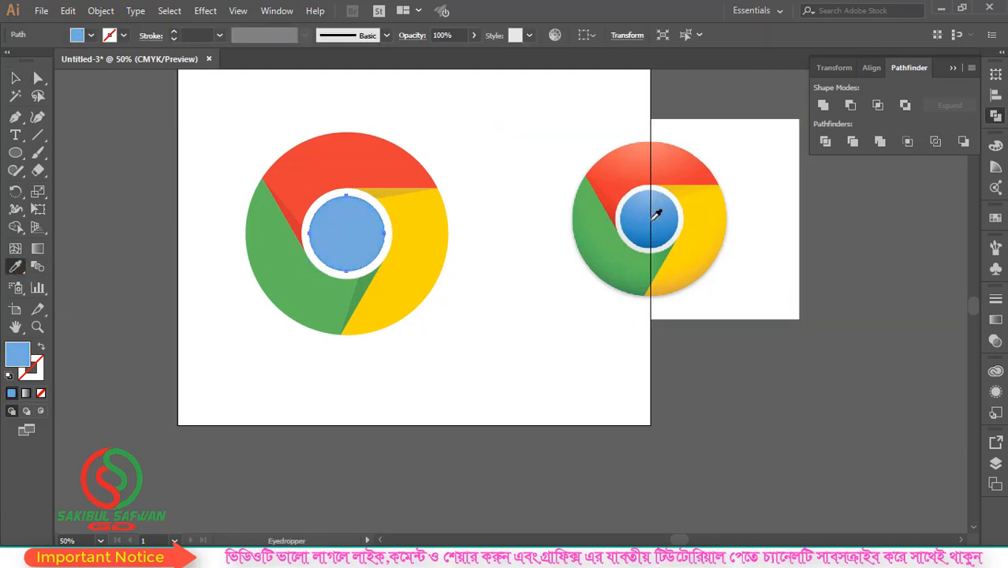
pyautogui.click(657, 215)
pyautogui.click(643, 219)
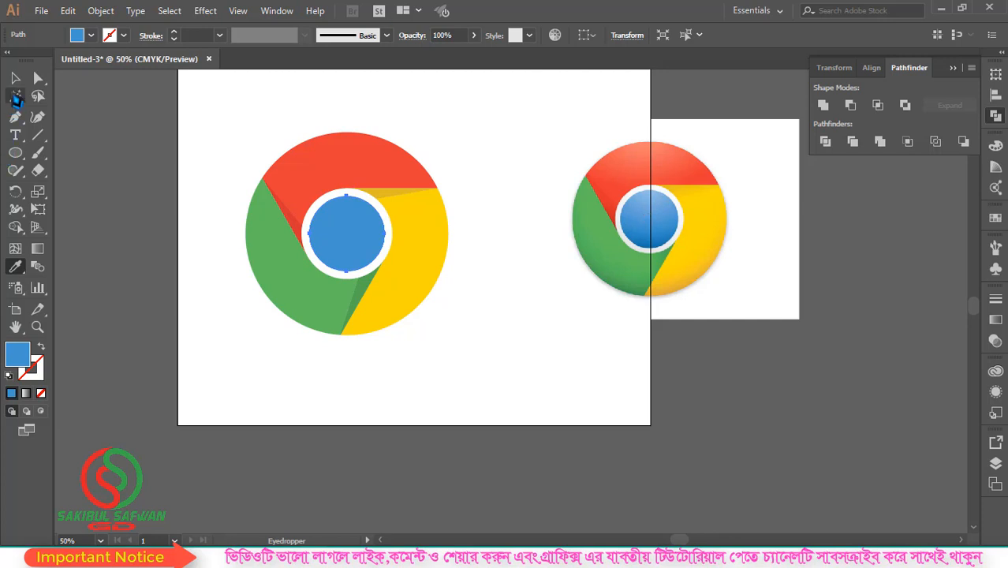
# Delete the reference image beside the logo
pyautogui.click(15, 78)
pyautogui.click(653, 229)
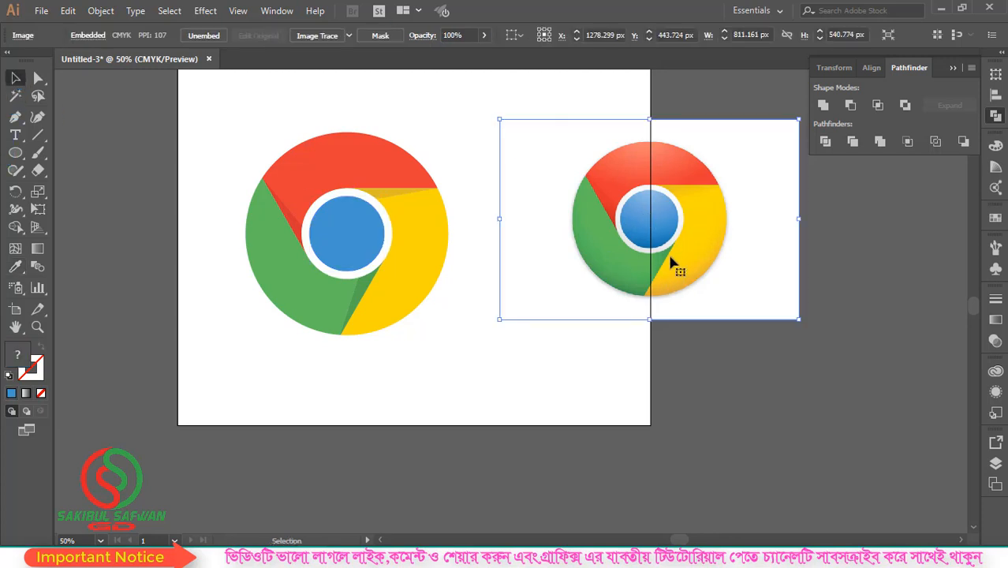
pyautogui.press('Delete')
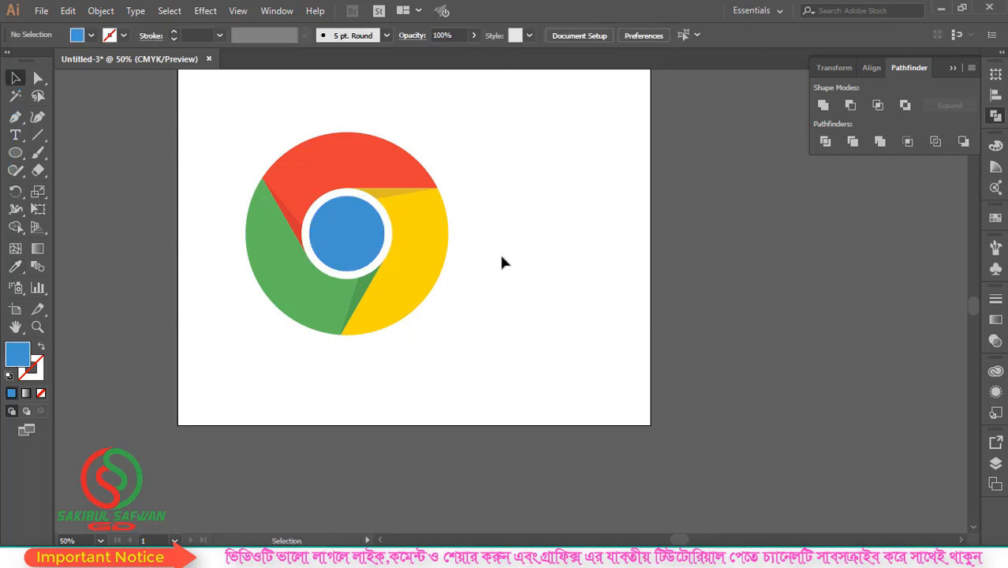
# Group all the logo pieces and scale the group down to about half its size in the artboard's upper middle
pyautogui.scroll(-2, 330, 219)
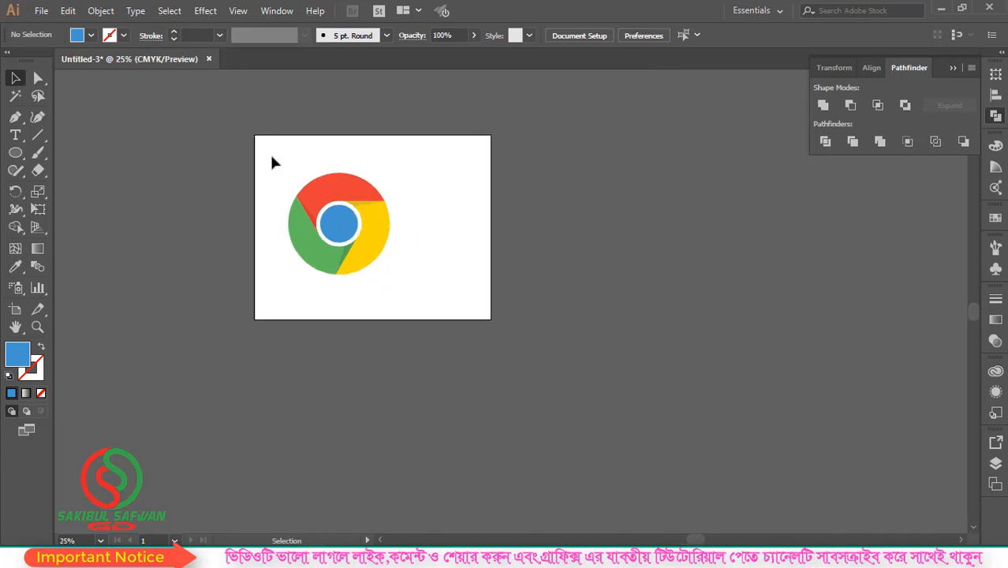
pyautogui.moveTo(271, 160); pyautogui.dragTo(423, 308)
pyautogui.rightClick(331, 229)
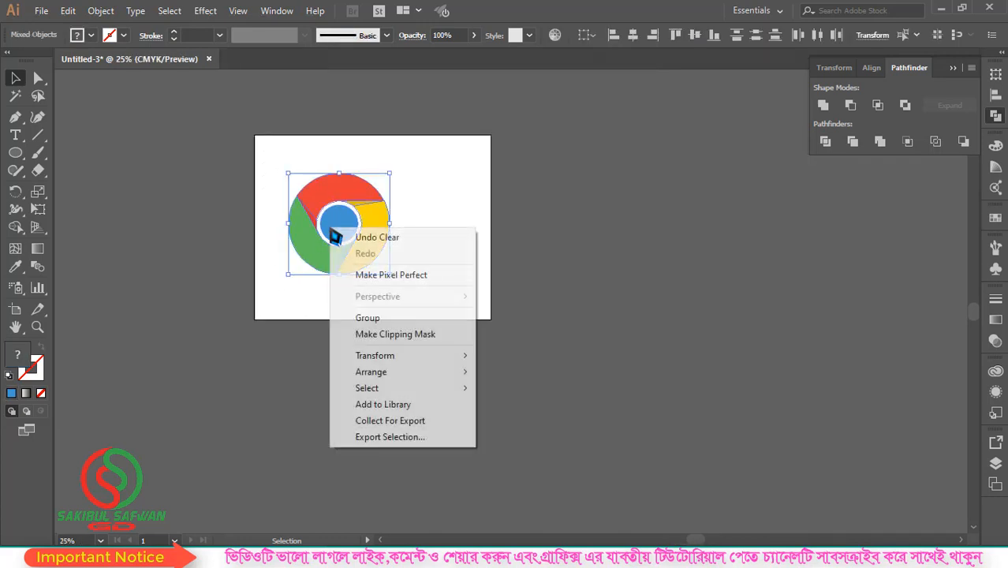
pyautogui.click(380, 318)
pyautogui.moveTo(389, 172); pyautogui.dragTo(369, 206)
pyautogui.scroll(2, 376, 175)
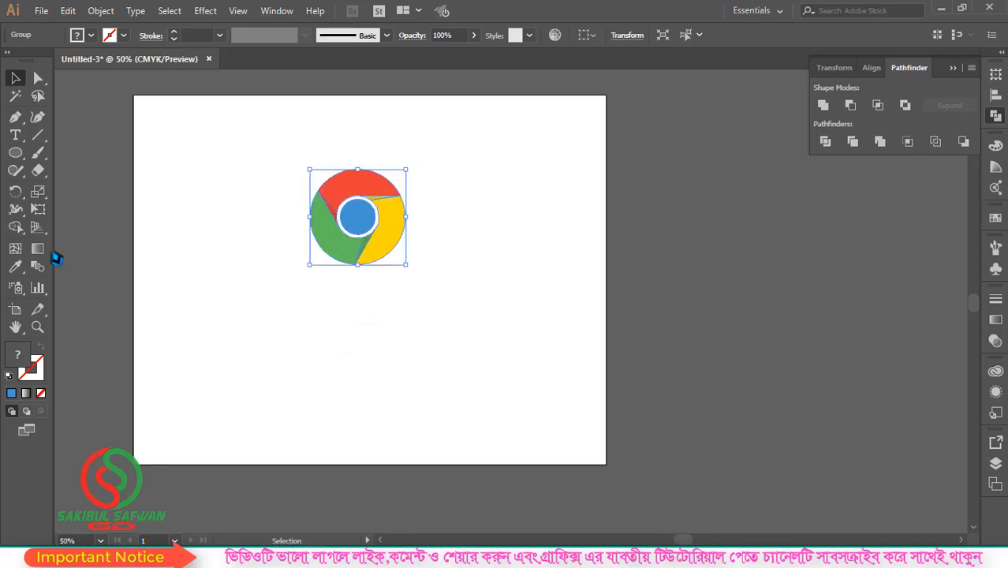
# Add the text "Google Chrome" at 60 pt below the logo
pyautogui.click(15, 135)
pyautogui.click(309, 314)
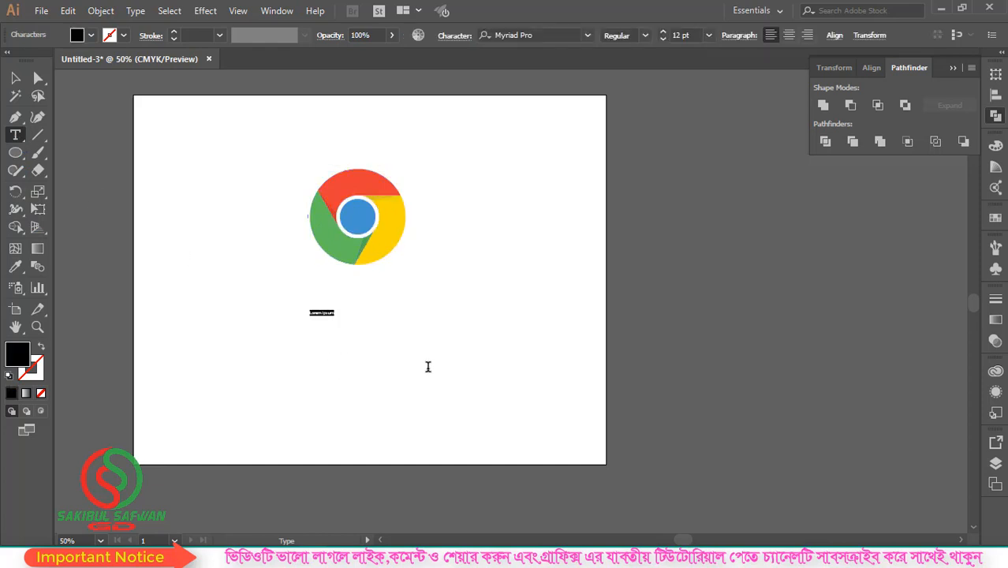
pyautogui.click(708, 35)
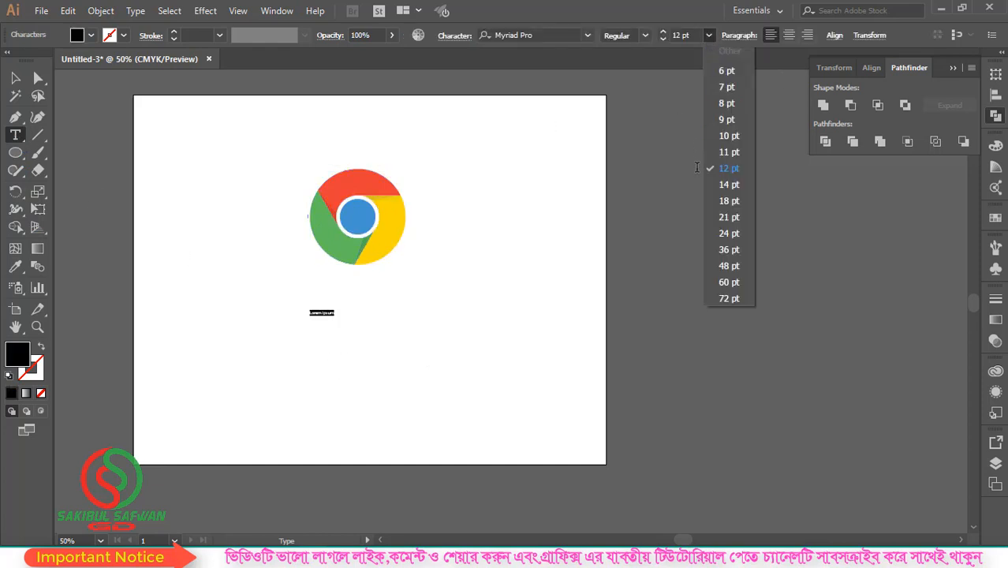
pyautogui.click(732, 281)
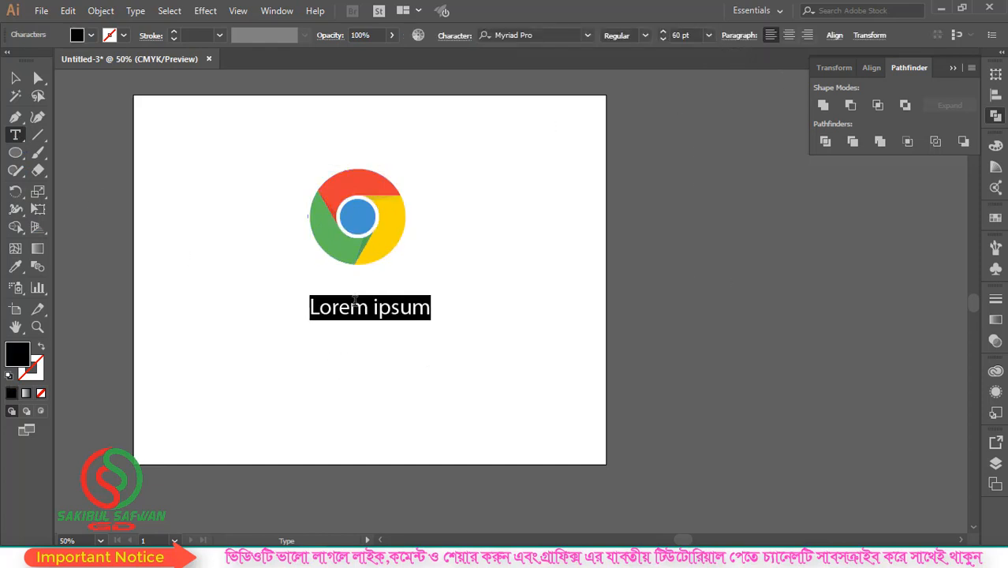
pyautogui.write('Google Ch')
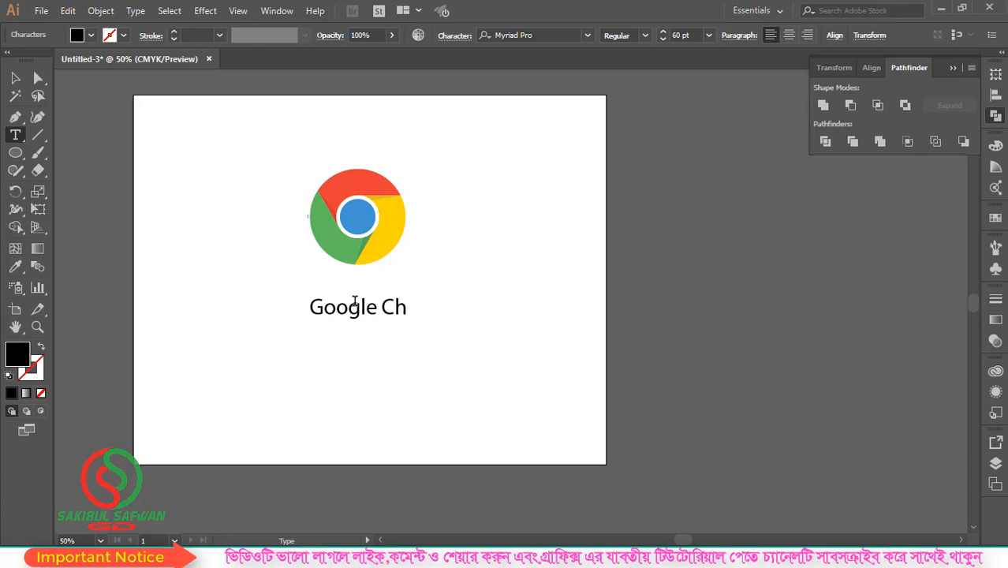
pyautogui.write('rome')
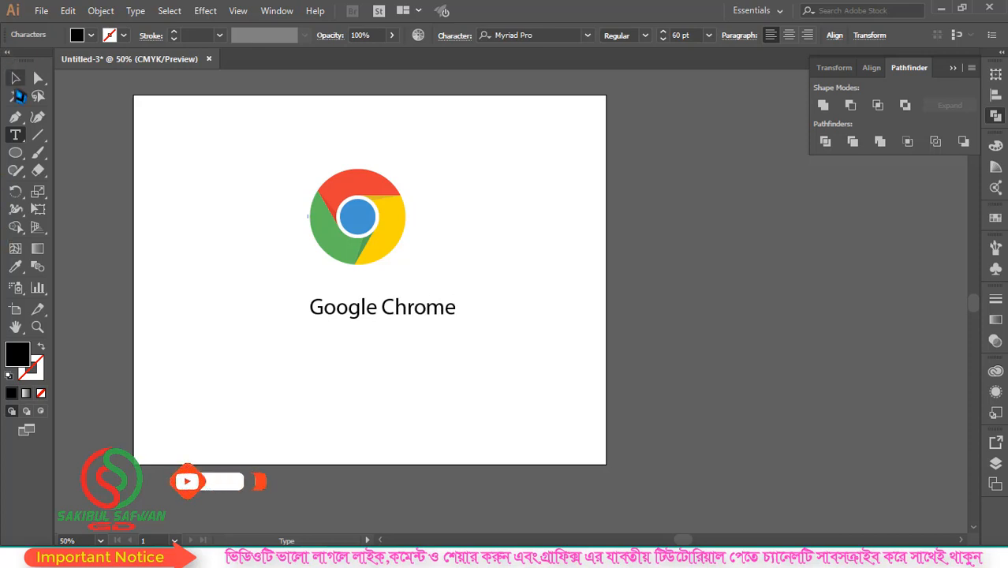
pyautogui.press('Escape')
# Enlarge the text to about 88 pt close beneath the logo and set its font to Montserrat Regular
pyautogui.moveTo(415, 319); pyautogui.dragTo(481, 272)
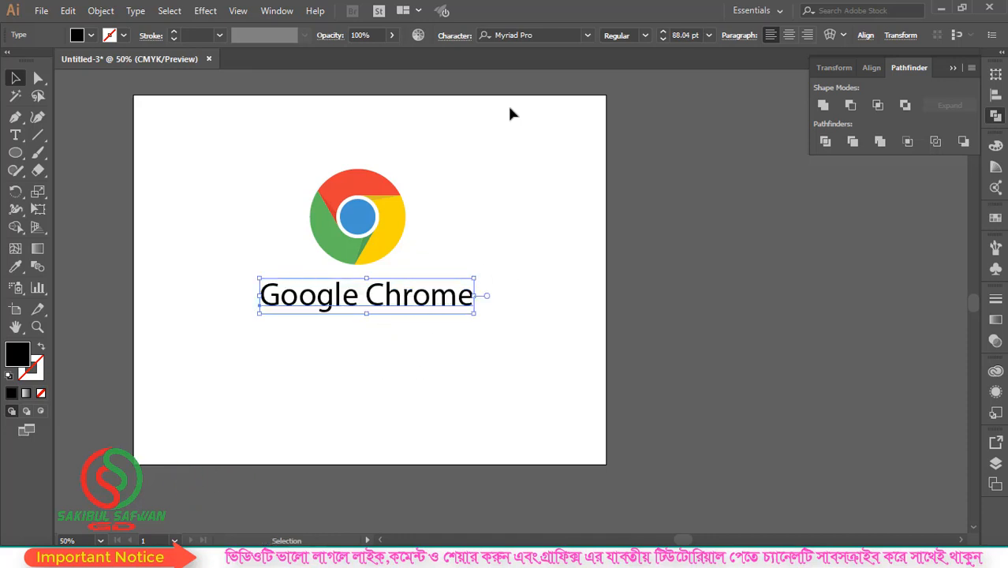
pyautogui.click(537, 35)
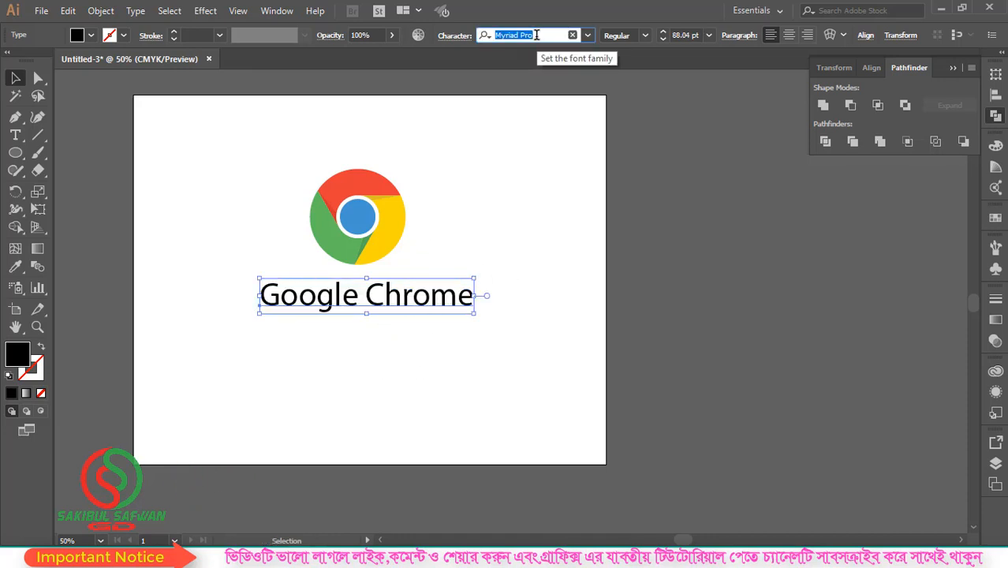
pyautogui.write('monts')
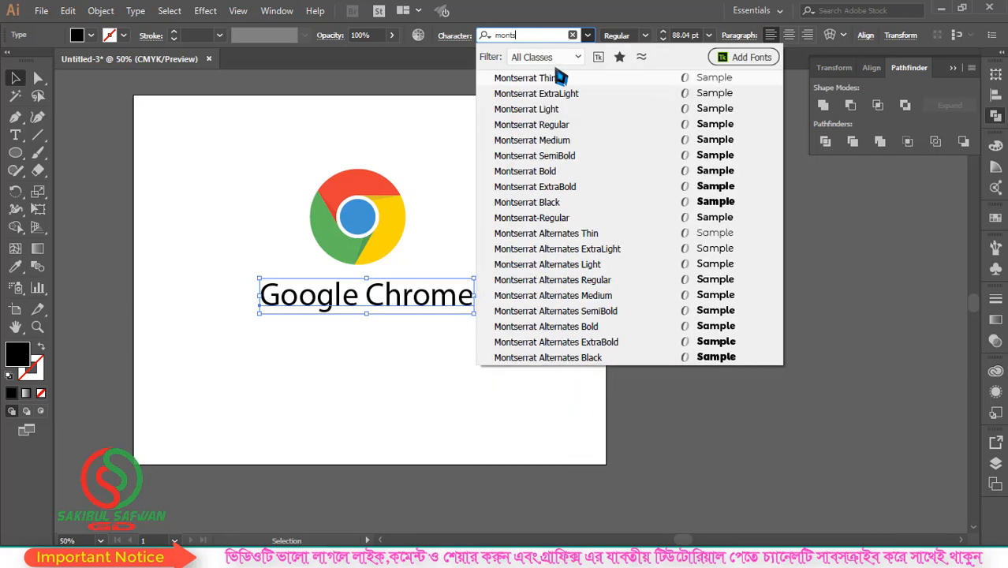
pyautogui.click(560, 129)
# Convert the "Google Chrome" text to outlines and ungroup it into separate letters
pyautogui.rightClick(417, 294)
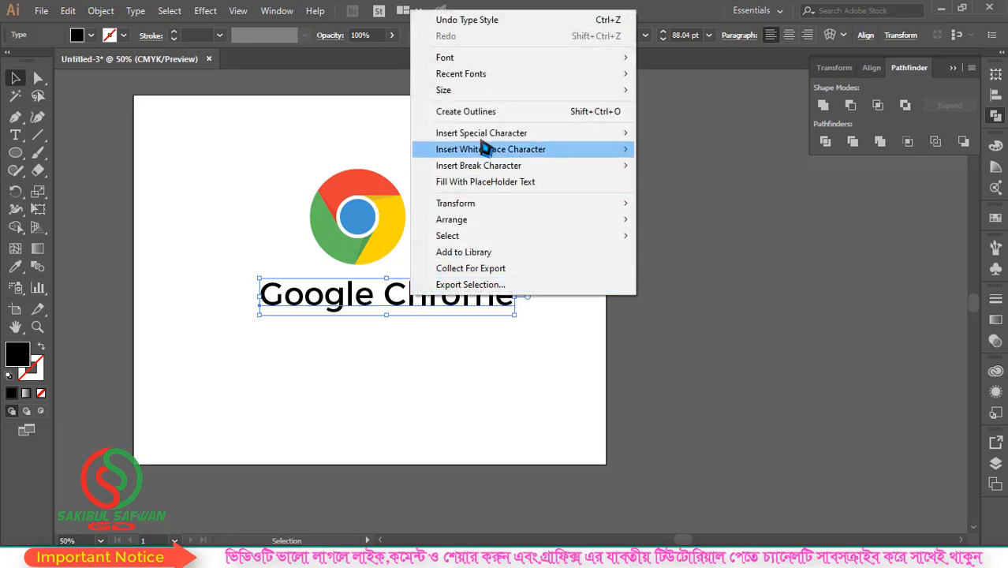
pyautogui.click(479, 109)
pyautogui.click(500, 249)
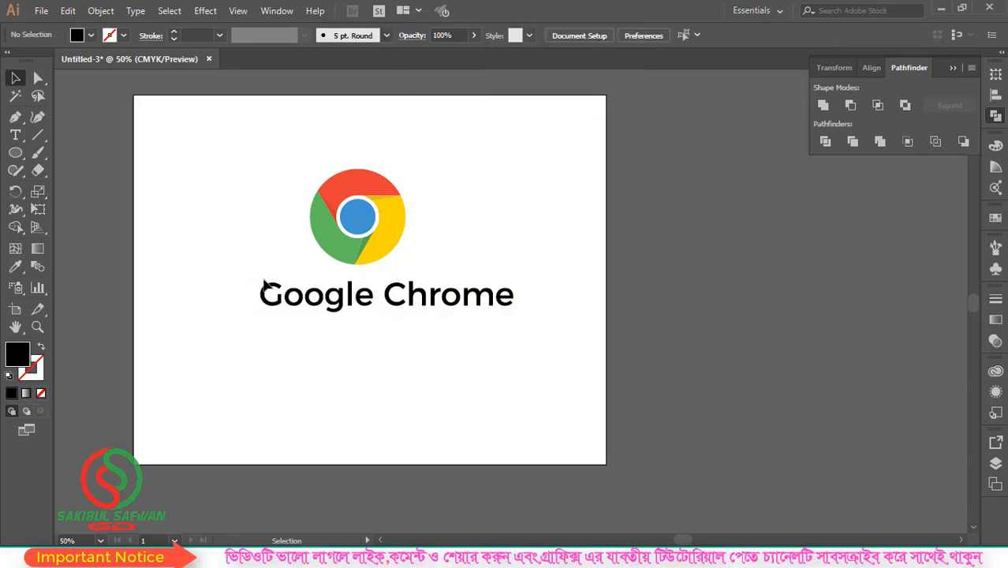
pyautogui.rightClick(289, 300)
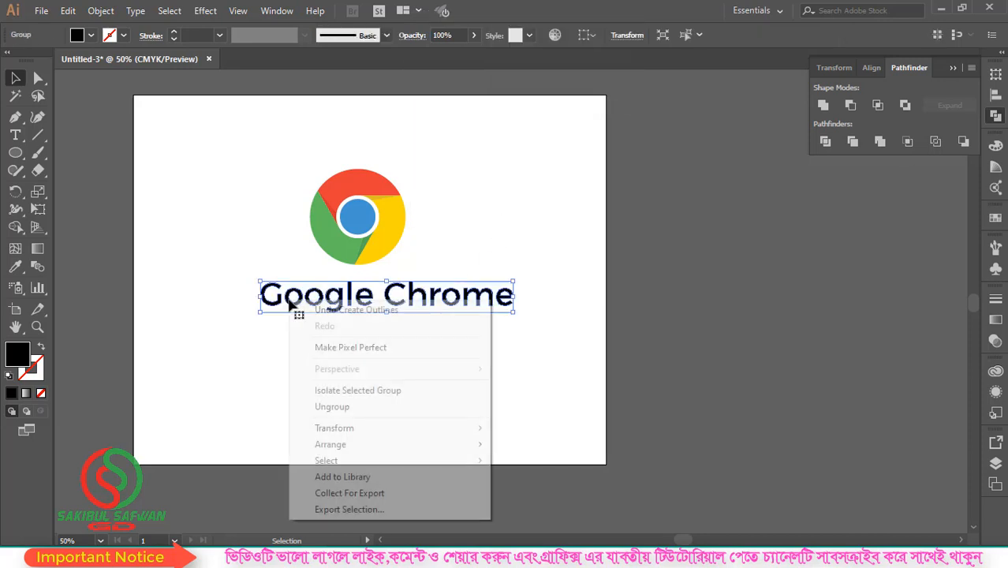
pyautogui.click(332, 407)
# Fill the letter G of "Google" with the red sampled from the logo's red segment
pyautogui.hotkey('ctrl', '=')
pyautogui.hotkey('ctrl', '=')
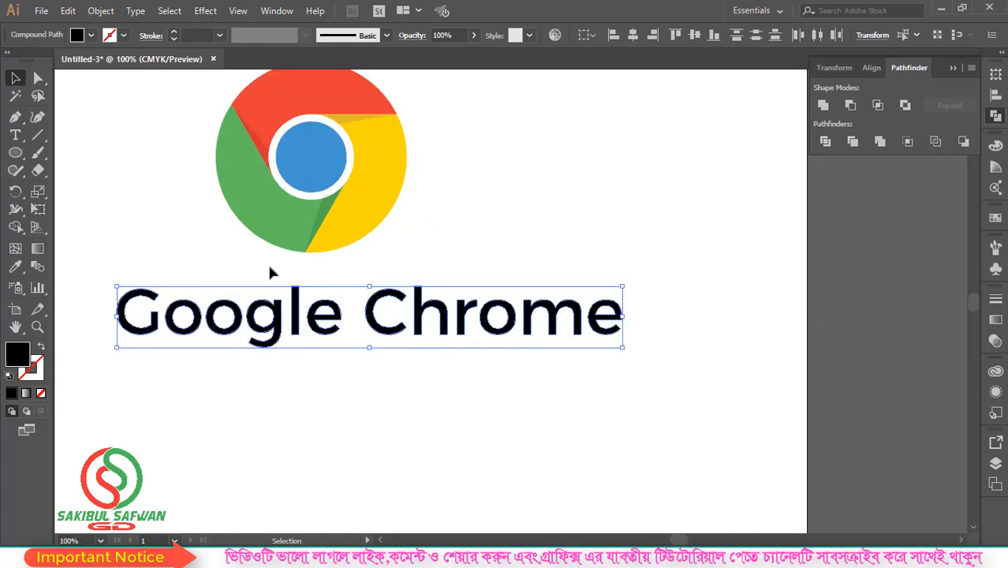
pyautogui.scroll(1, 270, 268)
pyautogui.click(161, 392)
pyautogui.click(145, 347)
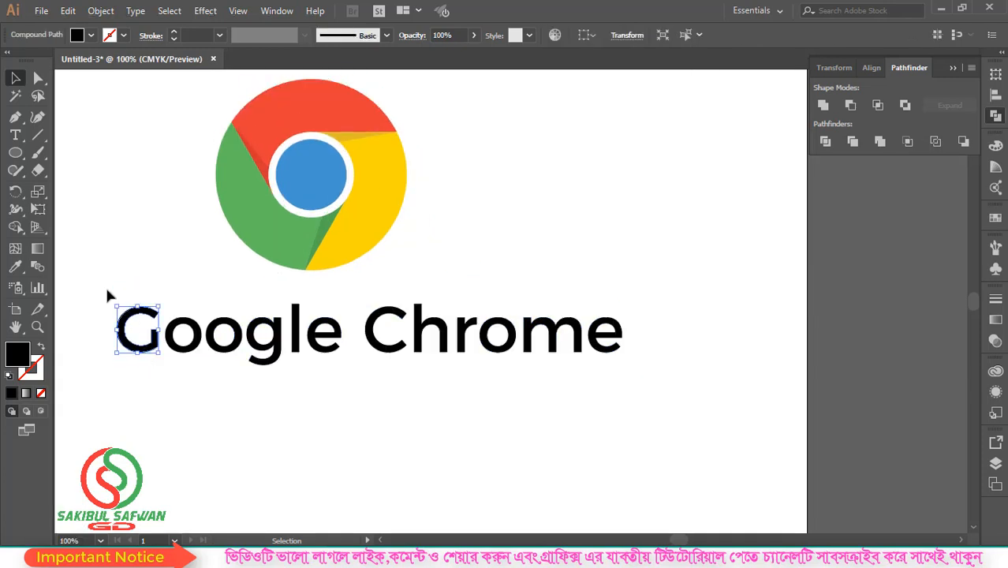
pyautogui.click(22, 274)
pyautogui.click(291, 103)
pyautogui.scroll(1, 291, 104)
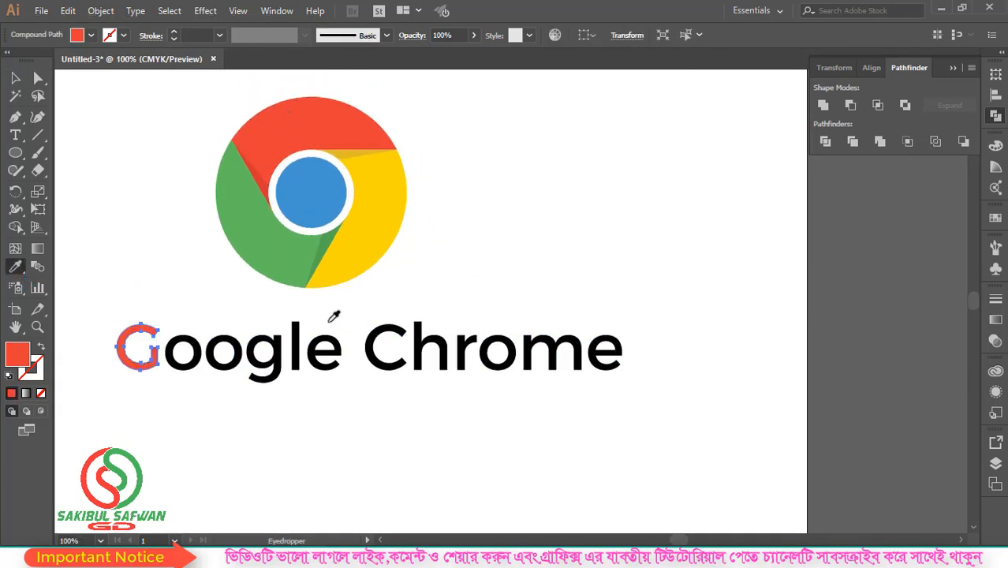
# Fill the first o of "Google" with the logo's yellow and the second o with its centre blue, sampled with the Eyedropper
pyautogui.press('ctrl')
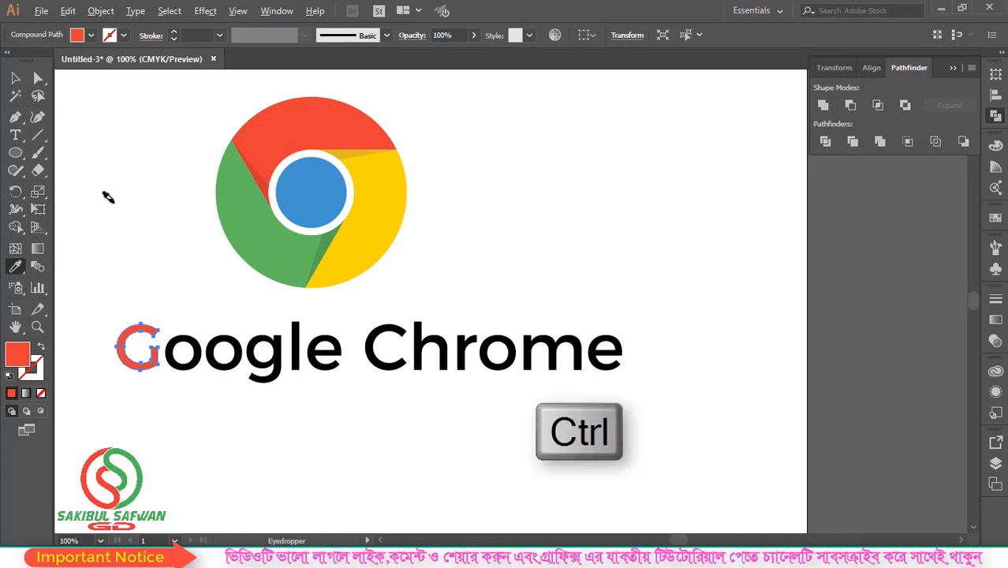
pyautogui.press('ctrl')
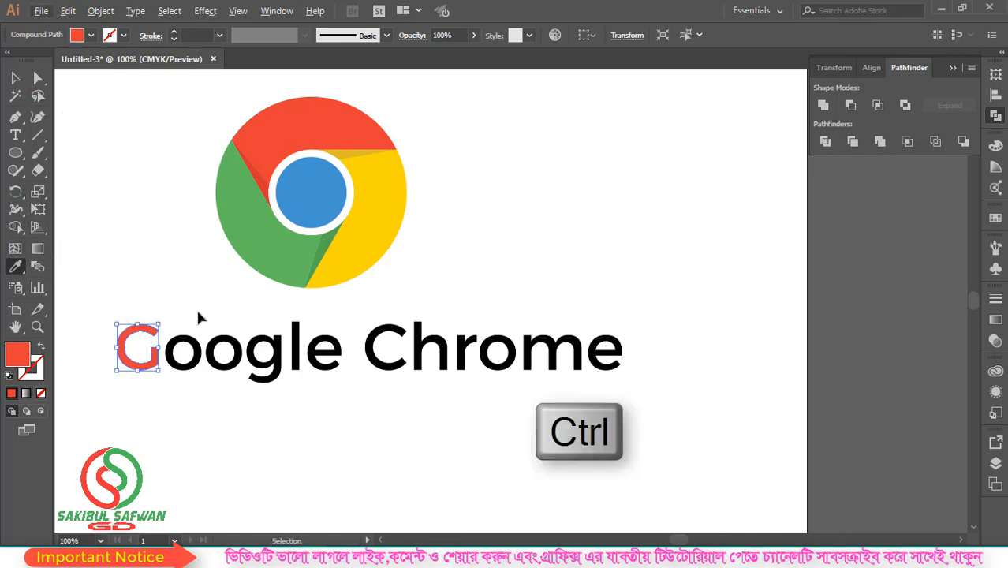
pyautogui.keyDown('ctrl'); pyautogui.click(198, 357); pyautogui.keyUp('ctrl')
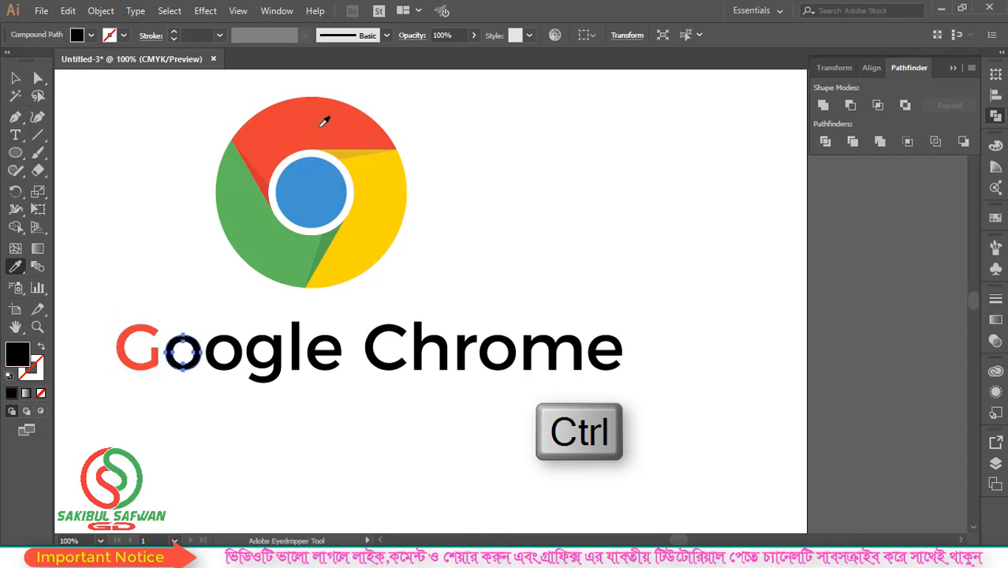
pyautogui.click(387, 190)
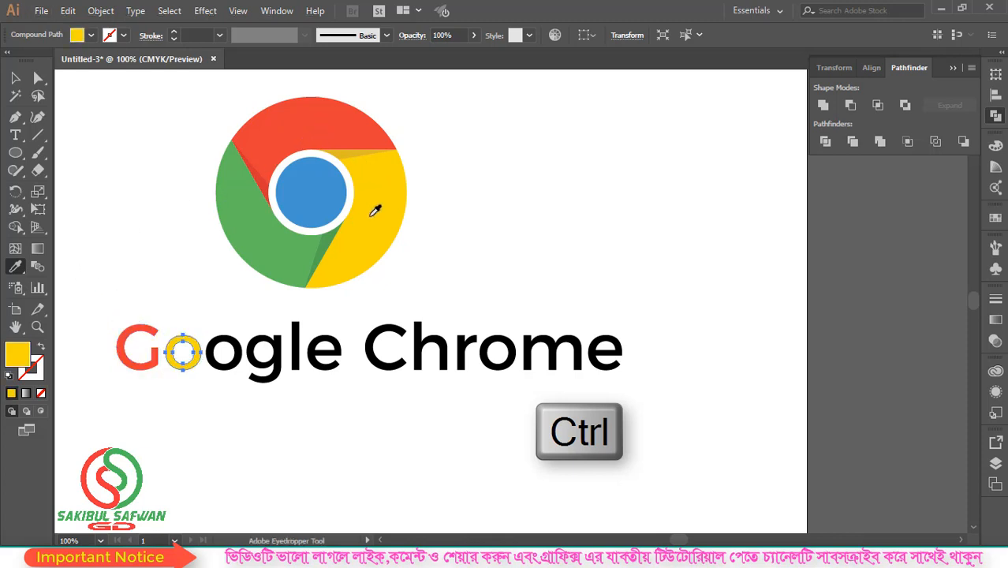
pyautogui.press('ctrl')
pyautogui.keyDown('ctrl'); pyautogui.click(237, 355); pyautogui.keyUp('ctrl')
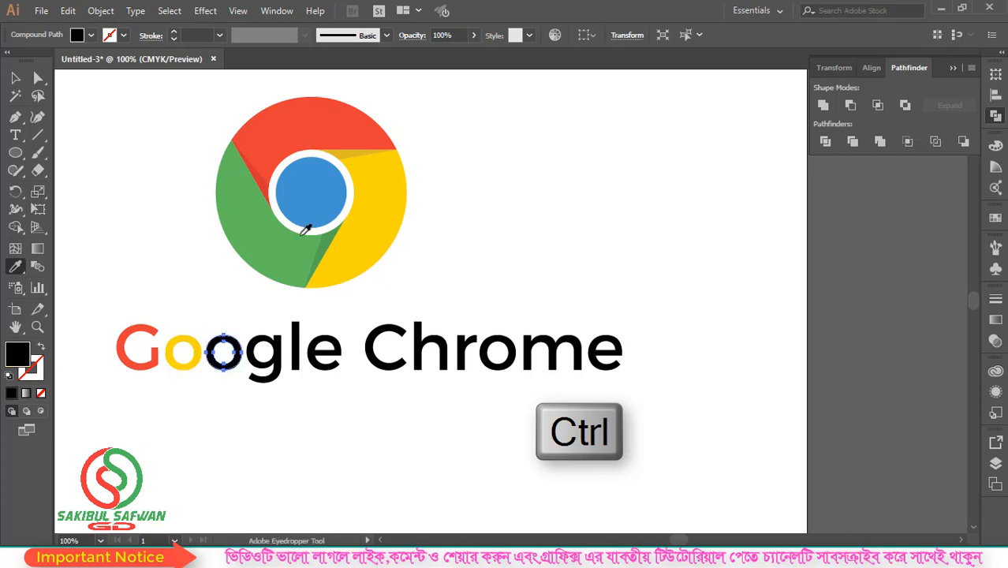
pyautogui.click(304, 183)
# Fill the g of "Google" with the green sampled from the logo and the l with its red
pyautogui.press('ctrl')
pyautogui.keyDown('ctrl'); pyautogui.click(282, 356); pyautogui.keyUp('ctrl')
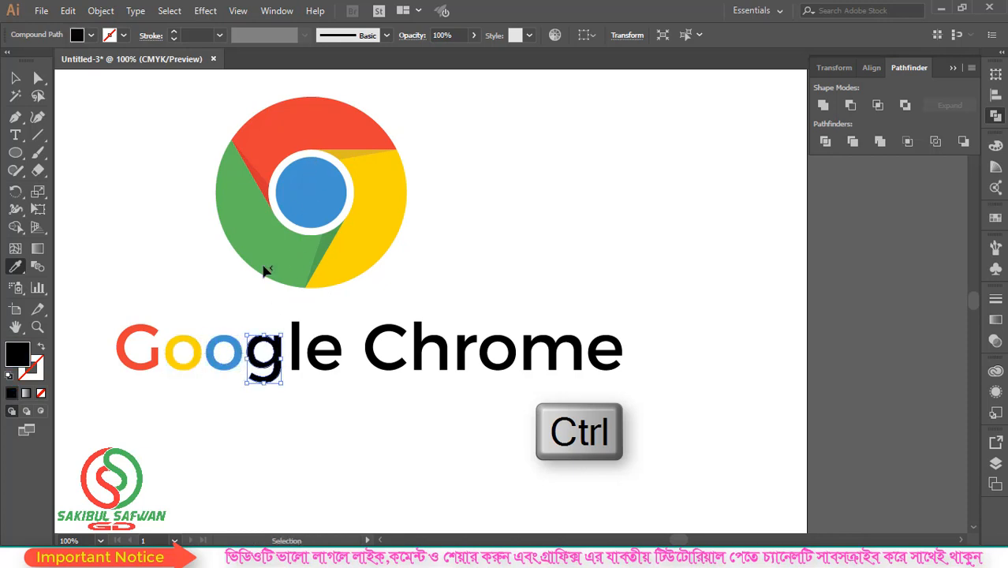
pyautogui.click(254, 220)
pyautogui.press('ctrl')
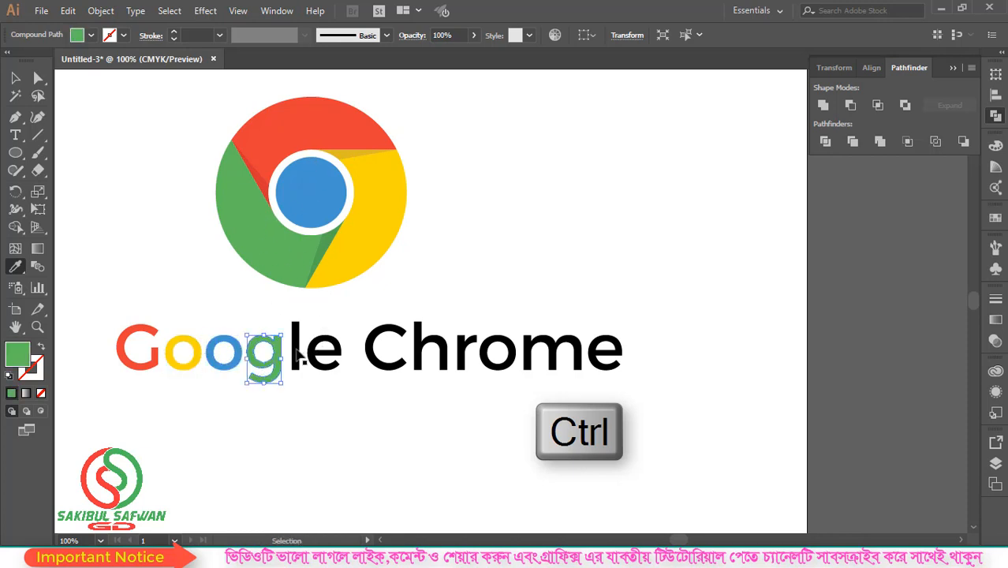
pyautogui.keyDown('ctrl'); pyautogui.click(296, 352); pyautogui.keyUp('ctrl')
pyautogui.click(335, 127)
# Fill the e of "Google" with the logo's sampled yellow and the C of "Chrome" with its centre blue
pyautogui.press('ctrl')
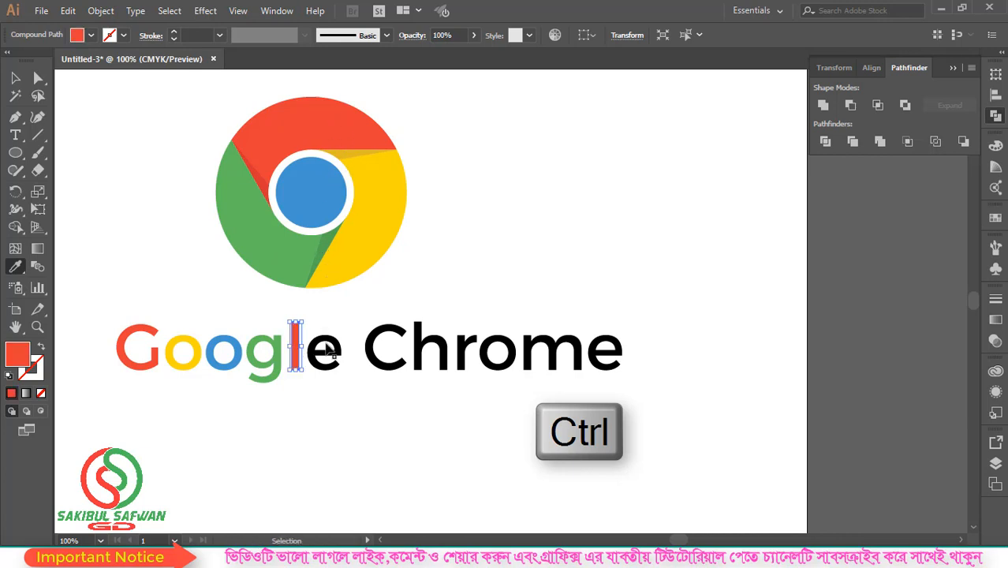
pyautogui.keyDown('ctrl'); pyautogui.click(336, 347); pyautogui.keyUp('ctrl')
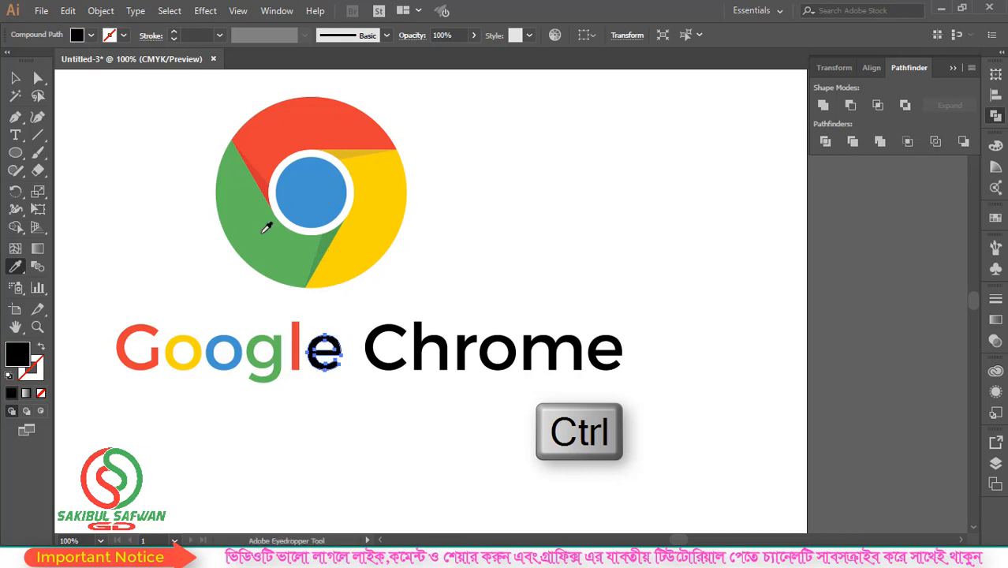
pyautogui.click(371, 212)
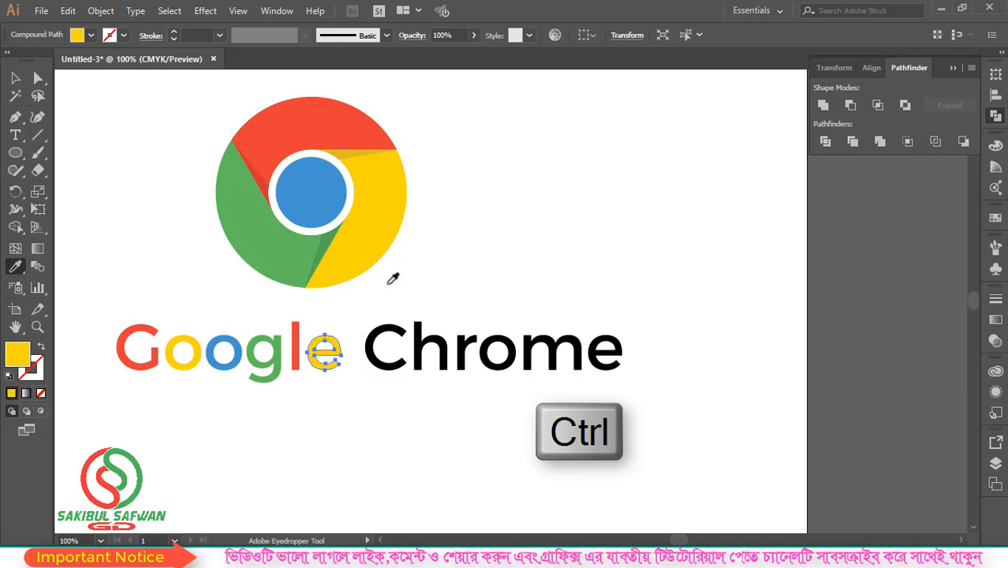
pyautogui.press('ctrl')
pyautogui.keyDown('ctrl'); pyautogui.click(389, 335); pyautogui.keyUp('ctrl')
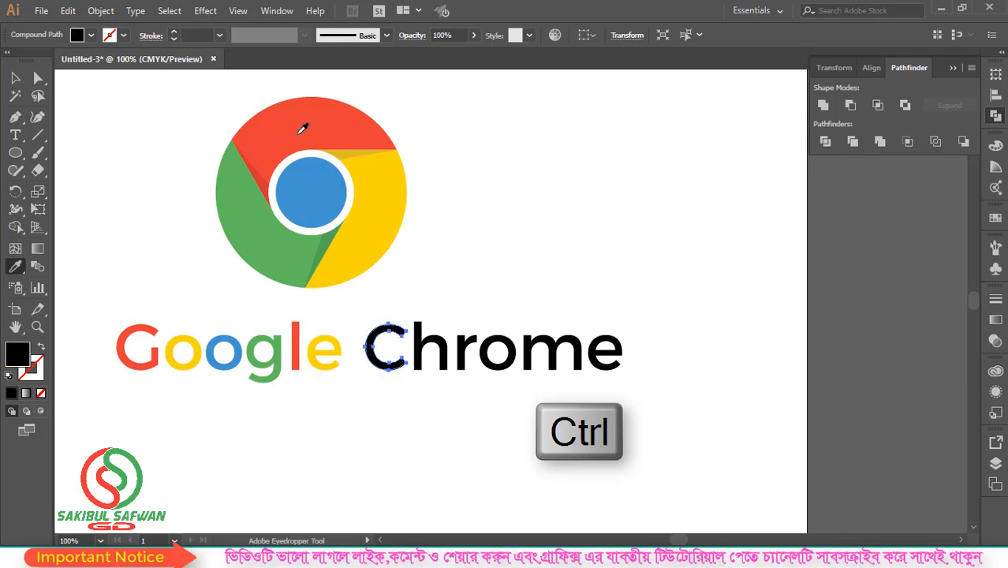
pyautogui.click(315, 200)
# Fill the h of "Chrome" with the red sampled from the logo and the r with its yellow
pyautogui.press('ctrl')
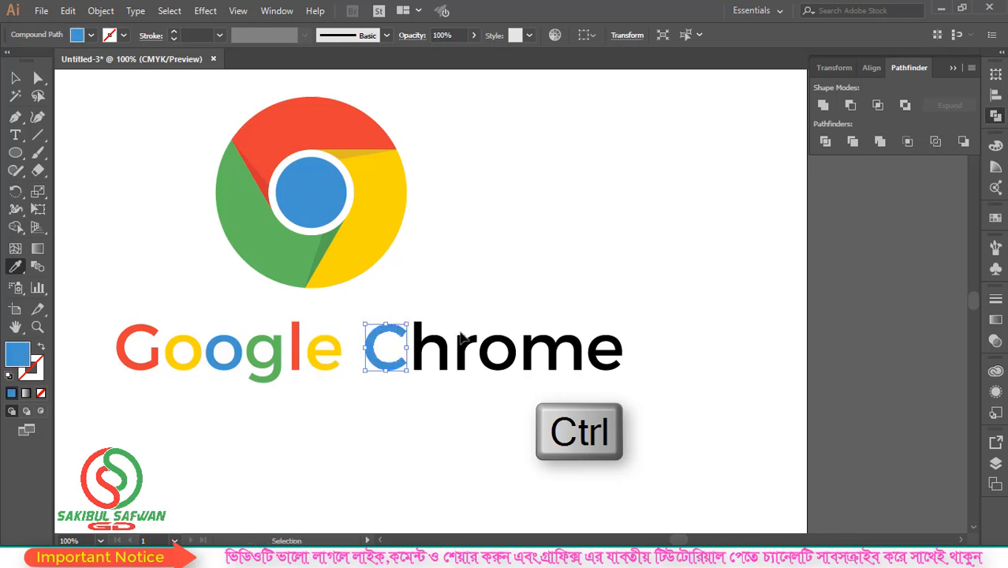
pyautogui.keyDown('ctrl'); pyautogui.click(439, 351); pyautogui.keyUp('ctrl')
pyautogui.click(323, 138)
pyautogui.press('ctrl')
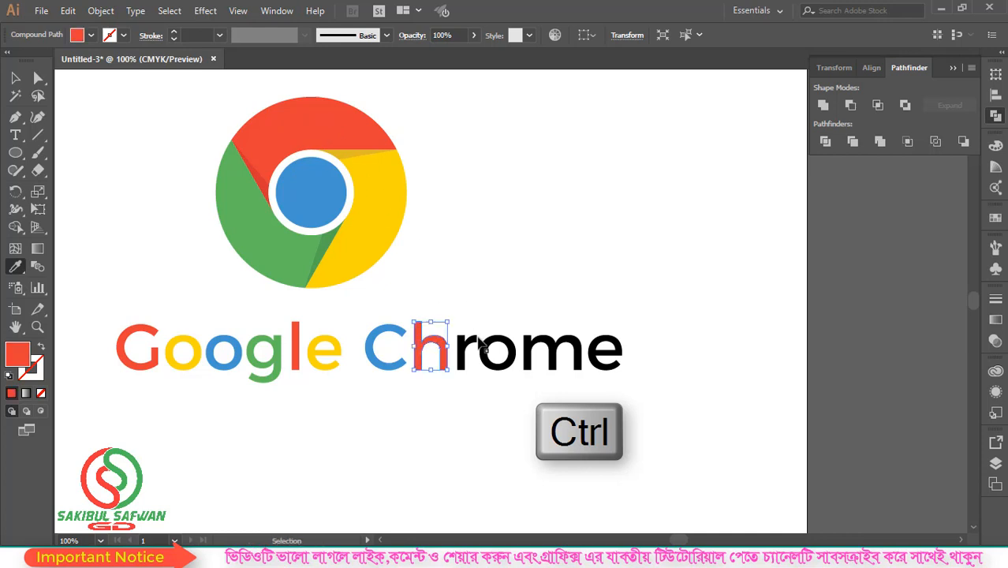
pyautogui.keyDown('ctrl'); pyautogui.click(467, 345); pyautogui.keyUp('ctrl')
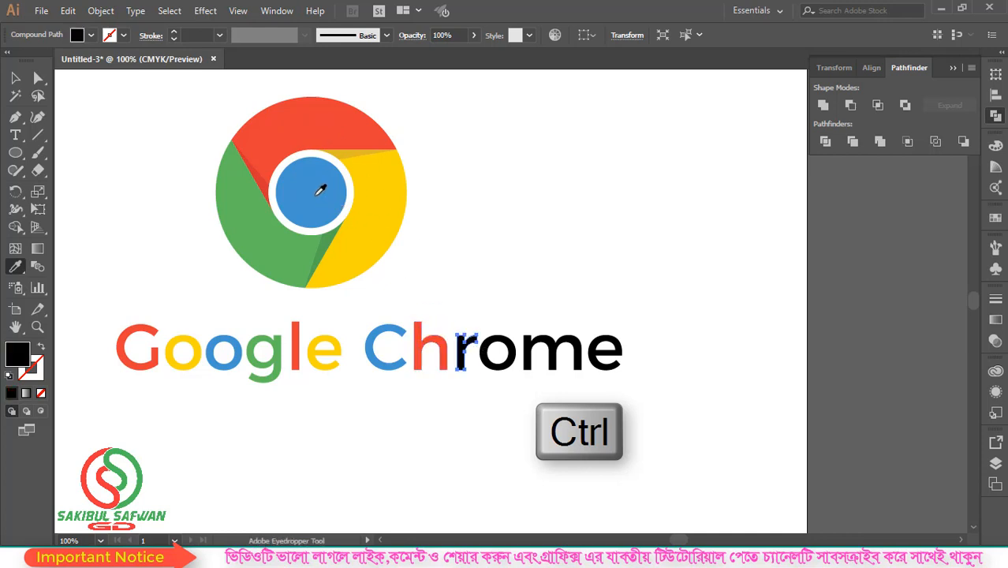
pyautogui.click(390, 198)
# Fill the o of "Chrome" with the green sampled from the logo and the m with its red
pyautogui.press('ctrl')
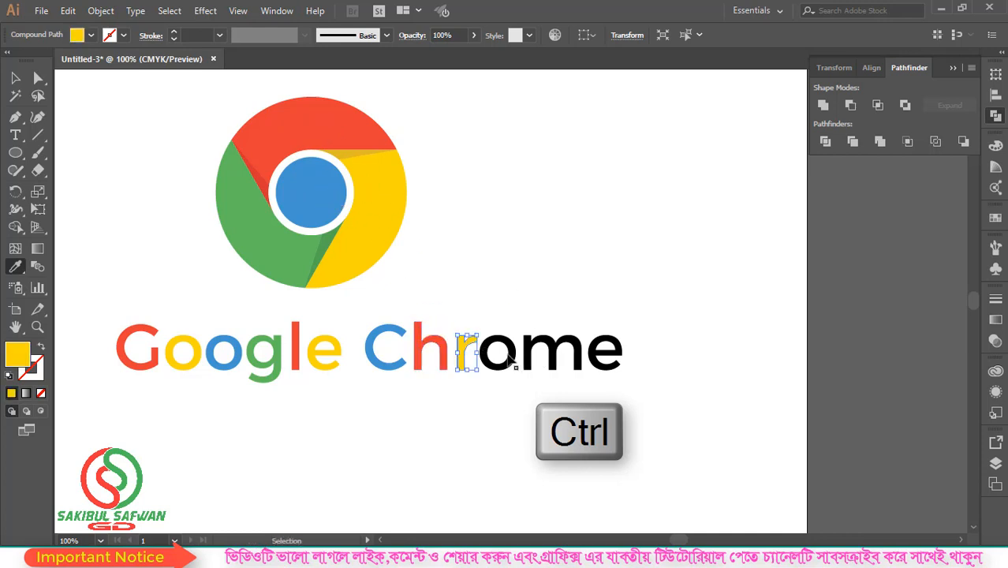
pyautogui.keyDown('ctrl'); pyautogui.click(511, 358); pyautogui.keyUp('ctrl')
pyautogui.click(261, 219)
pyautogui.press('ctrl')
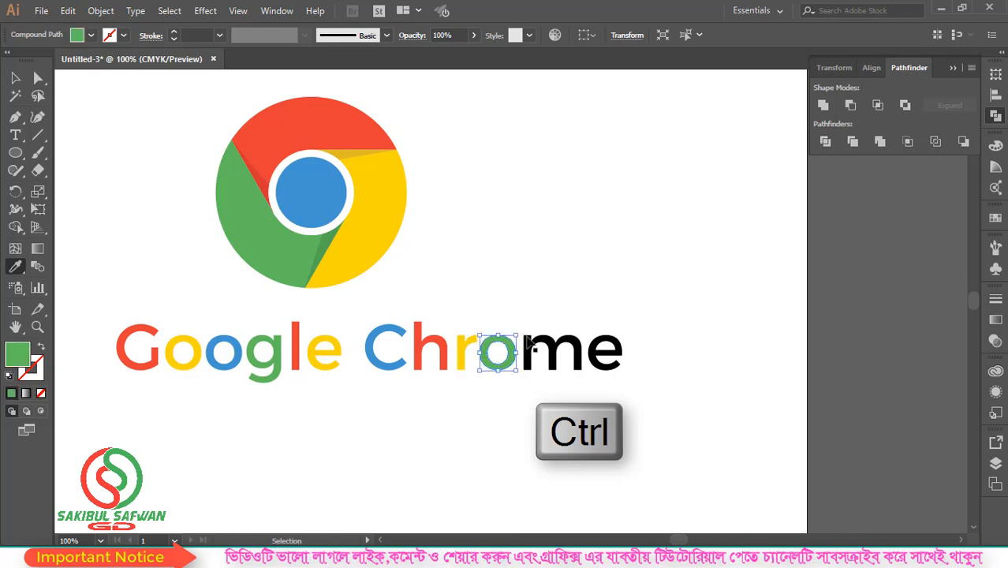
pyautogui.keyDown('ctrl'); pyautogui.click(545, 353); pyautogui.keyUp('ctrl')
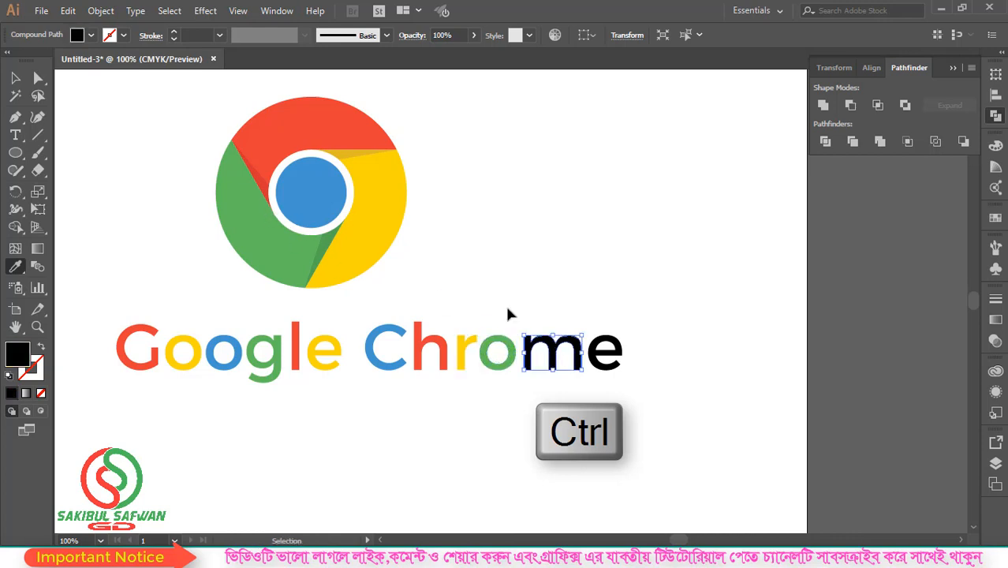
pyautogui.click(300, 123)
# Fill the final e of "Chrome" with the blue sampled from the logo's centre circle and clear the selection
pyautogui.press('ctrl')
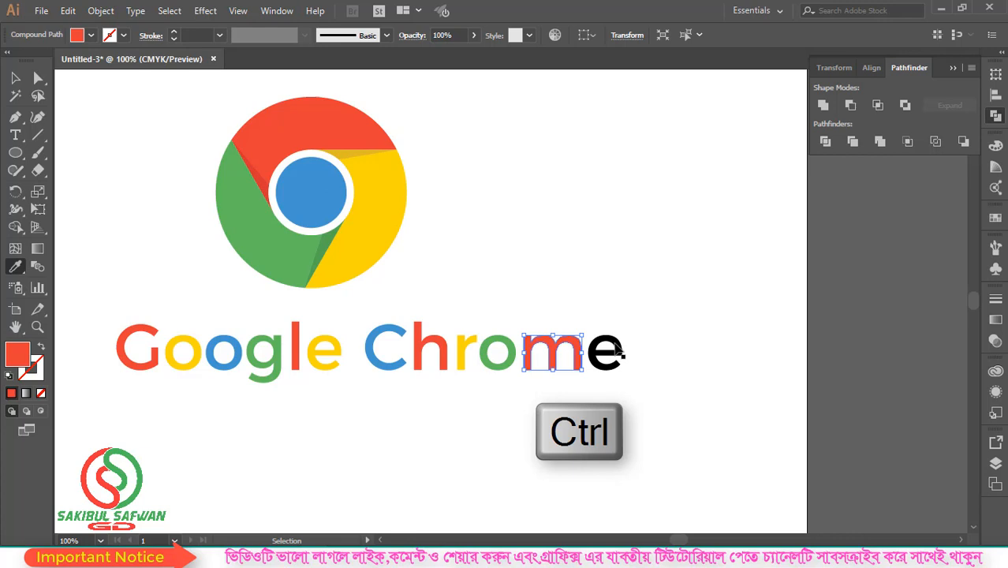
pyautogui.keyDown('ctrl'); pyautogui.click(621, 354); pyautogui.keyUp('ctrl')
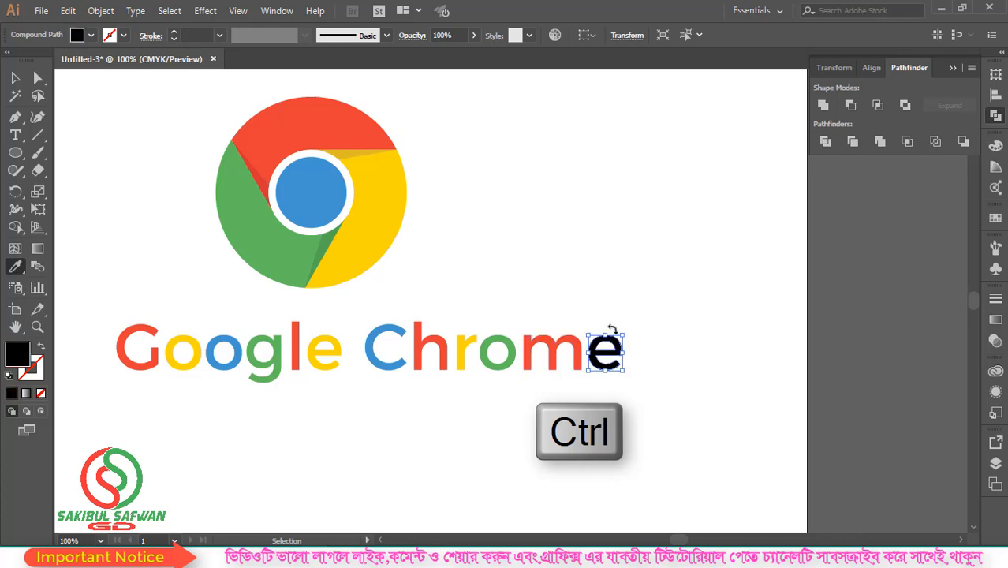
pyautogui.click(323, 183)
pyautogui.keyDown('ctrl'); pyautogui.click(549, 258); pyautogui.keyUp('ctrl')
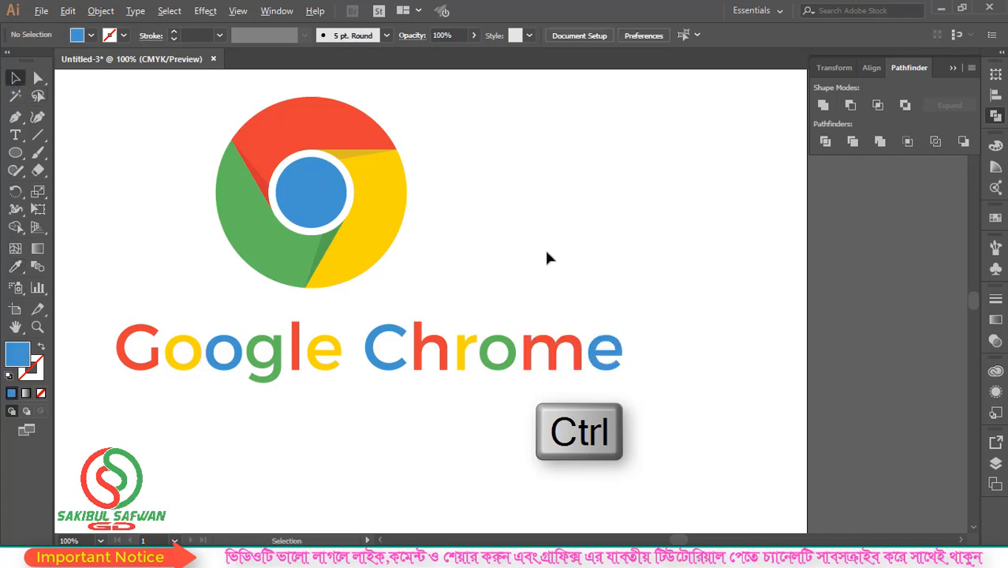
pyautogui.scroll(-2, 545, 254)
pyautogui.moveTo(314, 144); pyautogui.dragTo(573, 204)
pyautogui.click(580, 243)
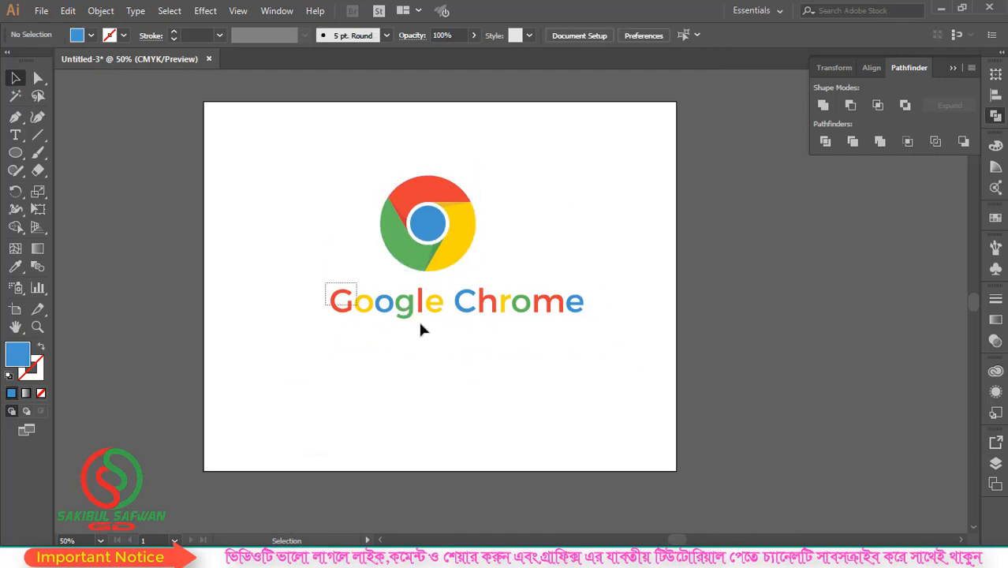
pyautogui.moveTo(420, 330); pyautogui.dragTo(588, 330)
pyautogui.rightClick(517, 298)
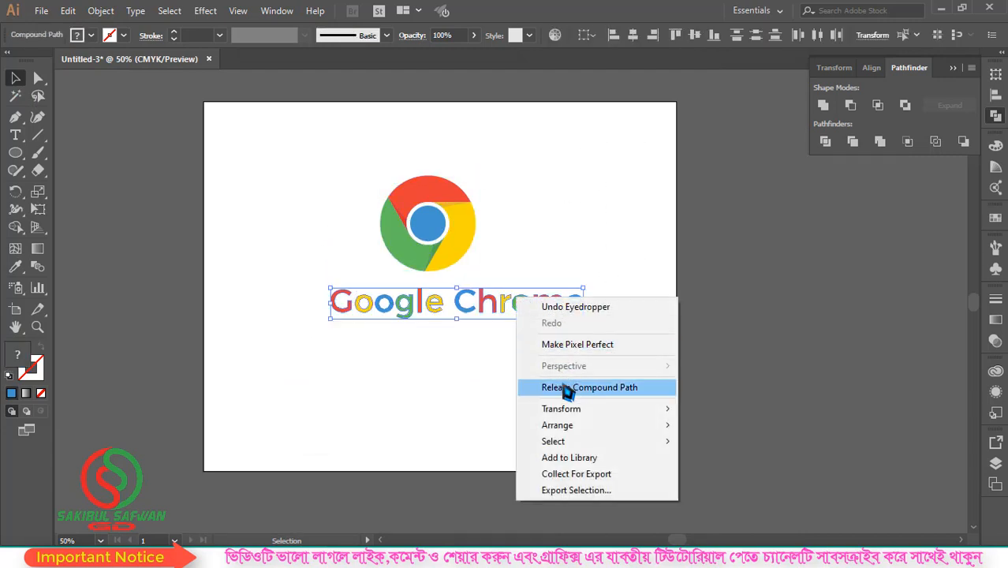
pyautogui.rightClick(473, 299)
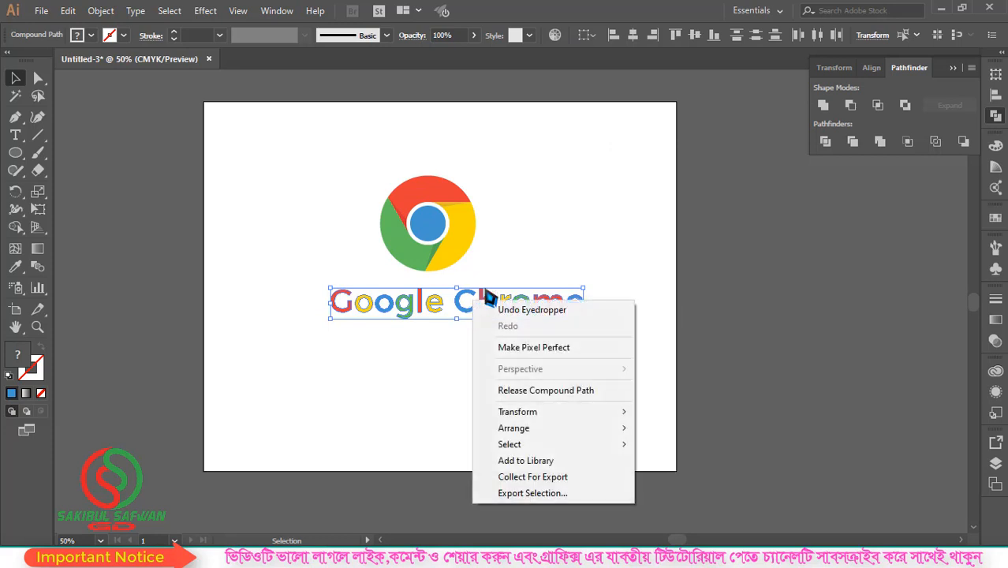
pyautogui.press('Escape')
pyautogui.click(613, 294)
pyautogui.click(512, 302)
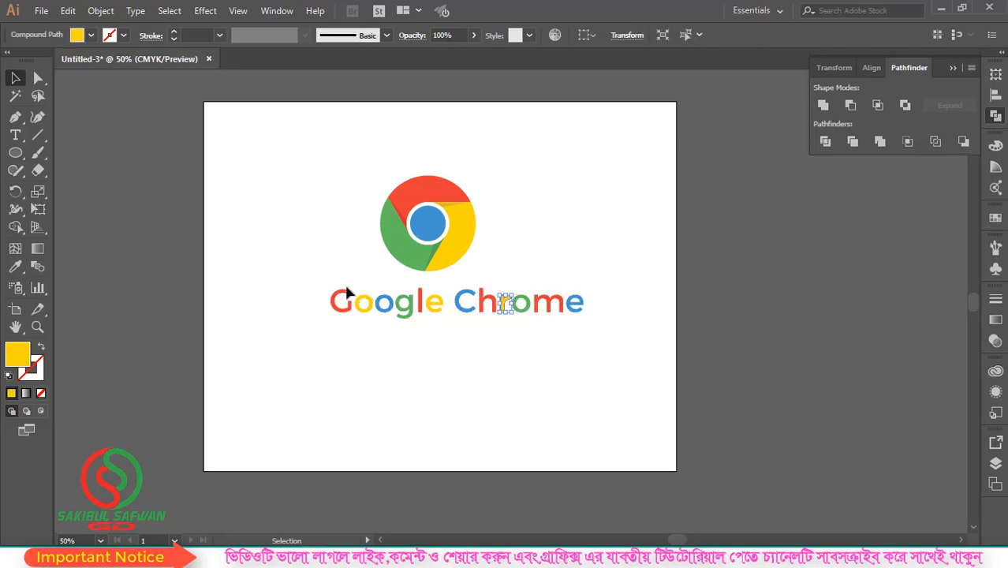
pyautogui.moveTo(404, 317); pyautogui.dragTo(598, 328)
pyautogui.rightClick(490, 300)
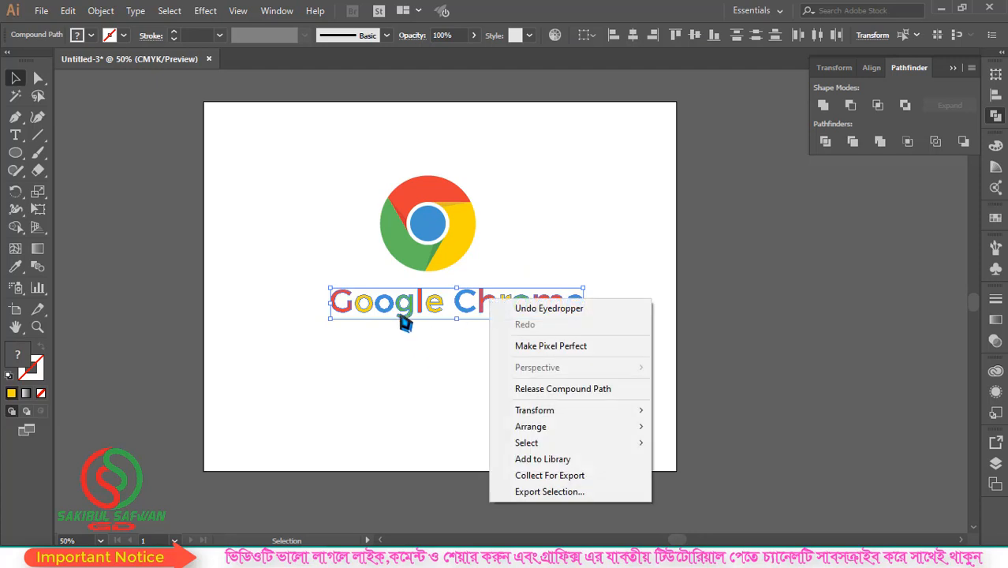
pyautogui.click(363, 336)
# Group all the letters of the "Google Chrome" wordmark into one object
pyautogui.moveTo(481, 335); pyautogui.dragTo(599, 282)
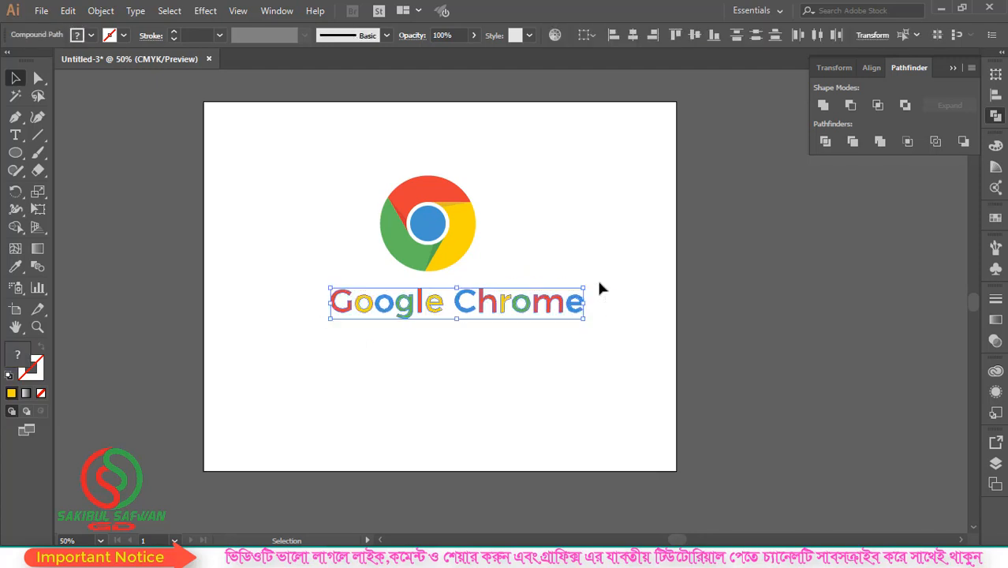
pyautogui.hotkey('ctrl', 'g')
pyautogui.press('v')
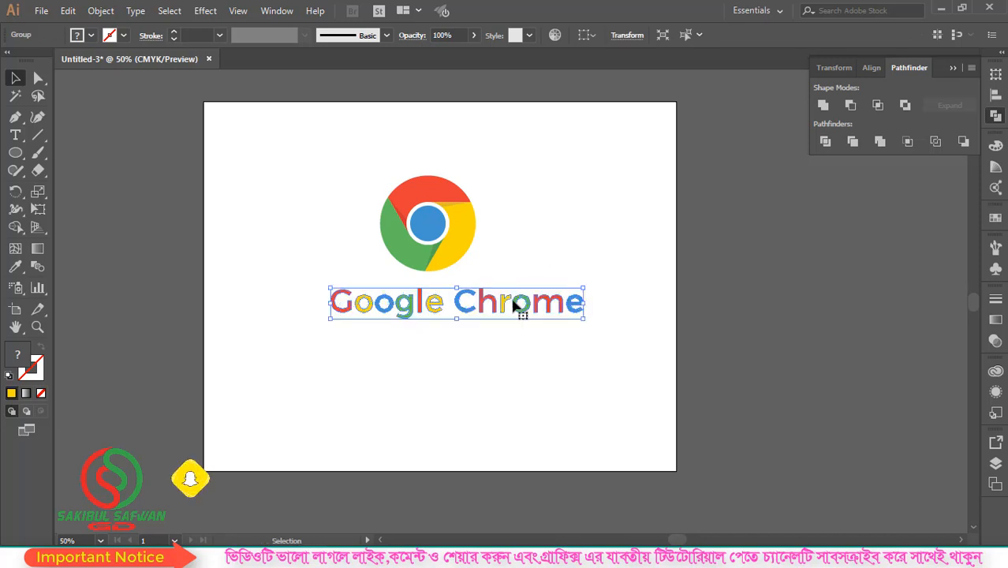
# Align the logo and the "Google Chrome" wordmark to each other on their horizontal centres
pyautogui.moveTo(583, 155); pyautogui.dragTo(285, 371)
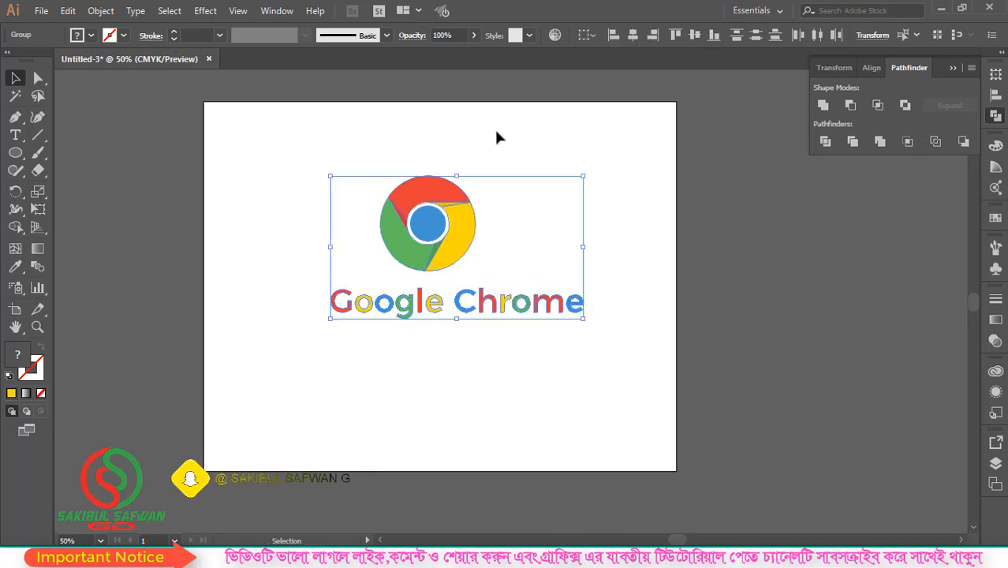
pyautogui.click(633, 35)
pyautogui.click(605, 181)
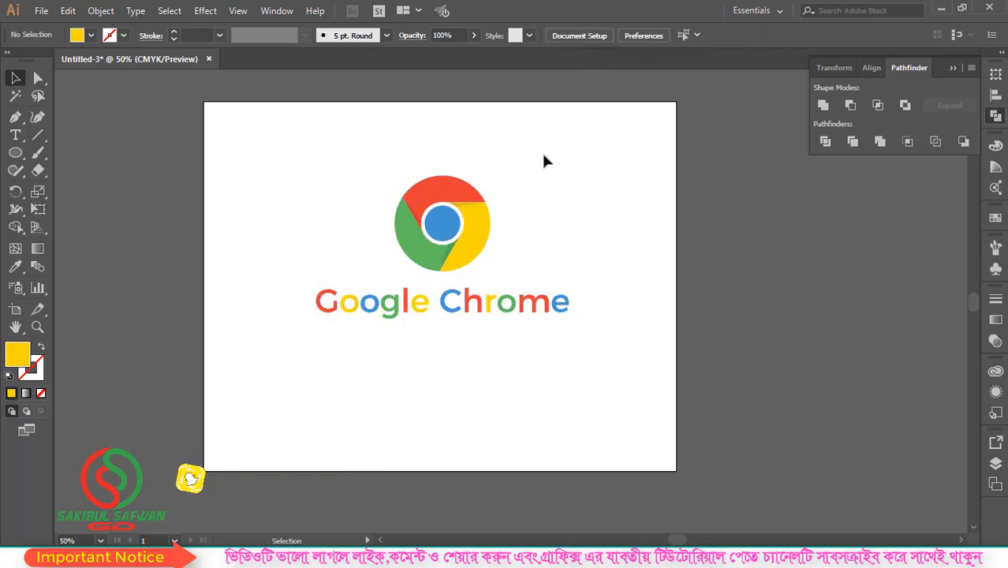
# Group the logo and the "Google Chrome" wordmark together
pyautogui.moveTo(544, 152); pyautogui.dragTo(333, 363)
pyautogui.rightClick(457, 259)
pyautogui.click(513, 343)
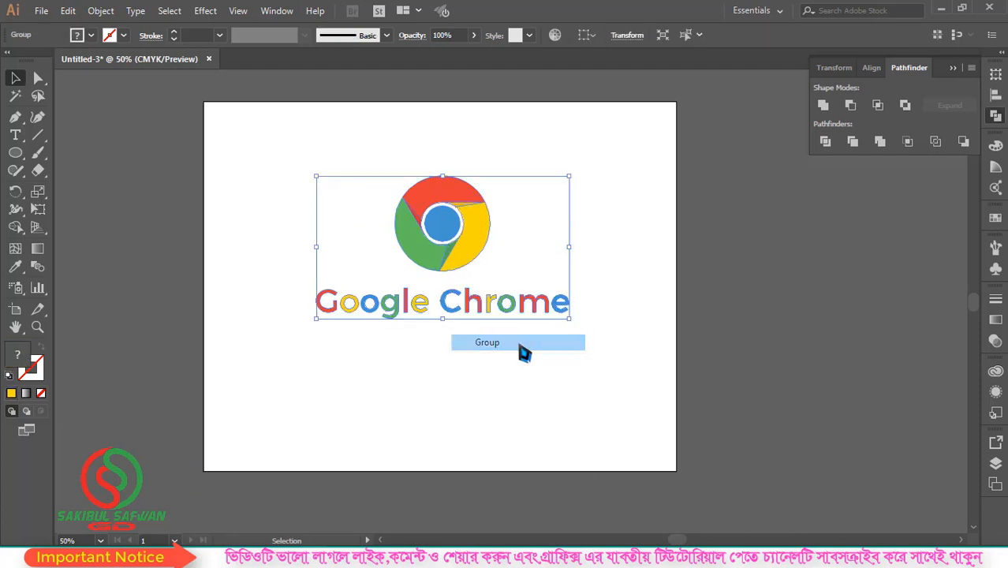
# Centre the group horizontally and vertically on the artboard and enlarge it proportionally from its centre by about a third
pyautogui.click(583, 35)
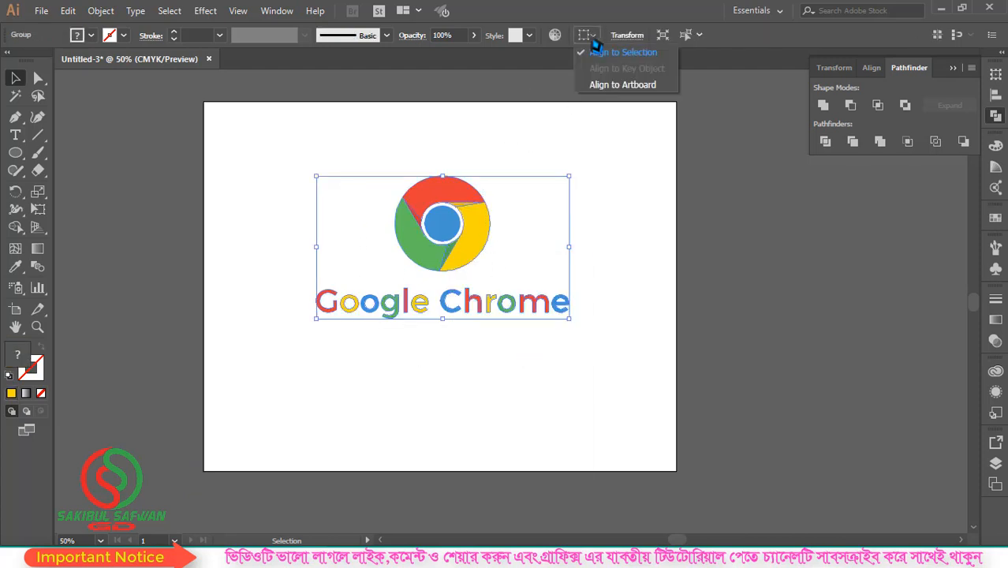
pyautogui.click(603, 83)
pyautogui.click(633, 35)
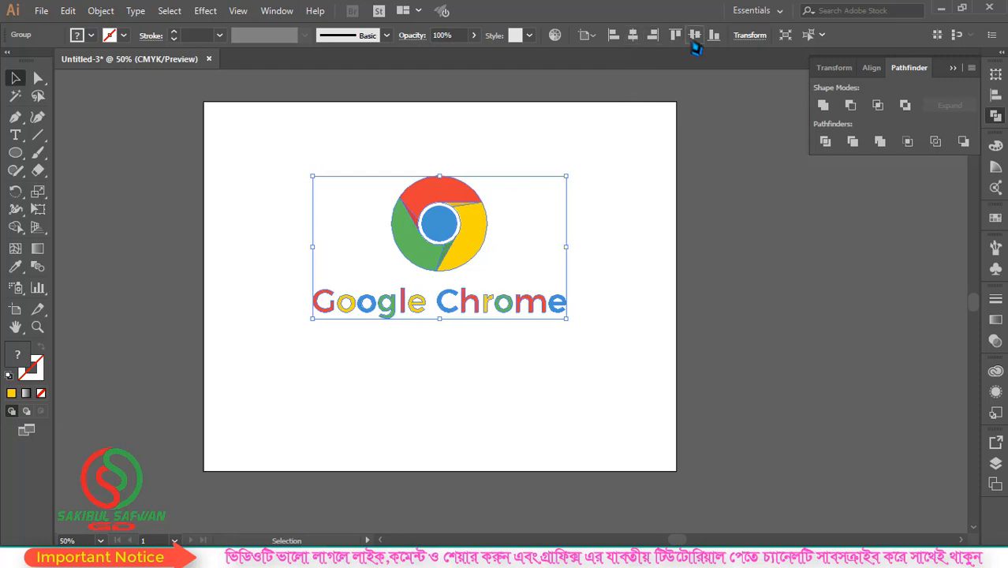
pyautogui.click(695, 34)
pyautogui.moveTo(571, 215); pyautogui.dragTo(563, 190)
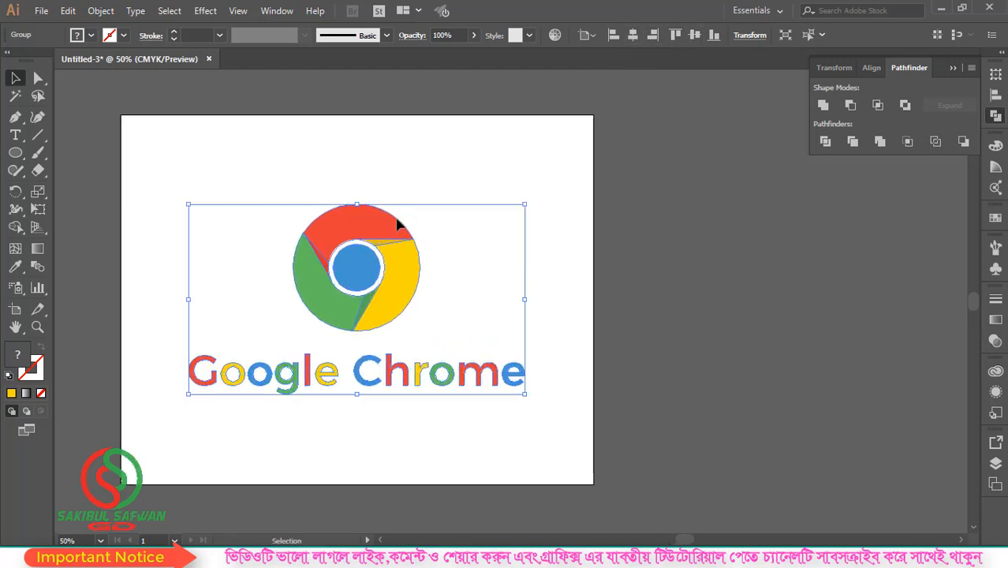
# Save the document to the Desktop as "Google chrome logo design" in Adobe Illustrator format, replacing the existing file and keeping the Illustrator CC options
pyautogui.click(41, 11)
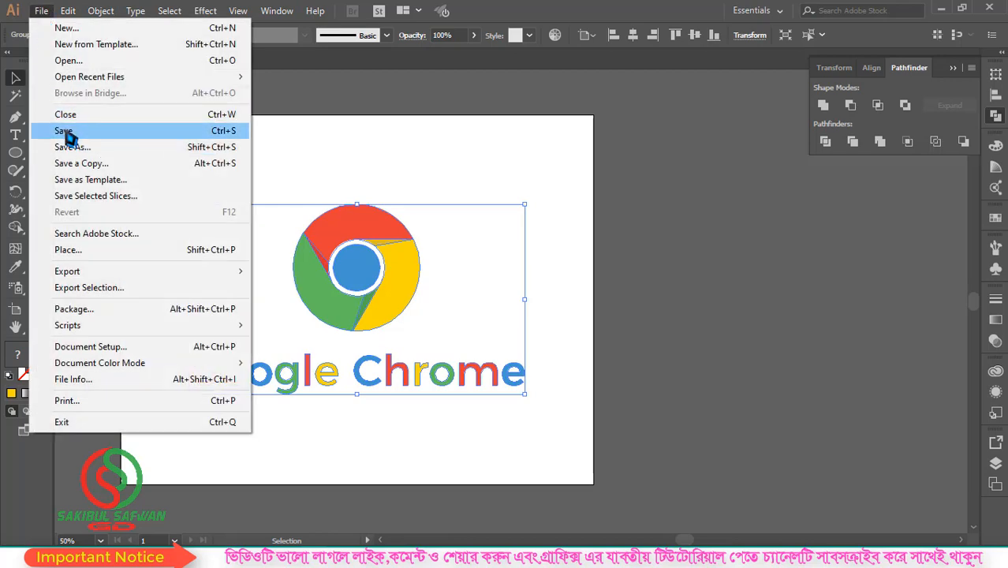
pyautogui.click(66, 132)
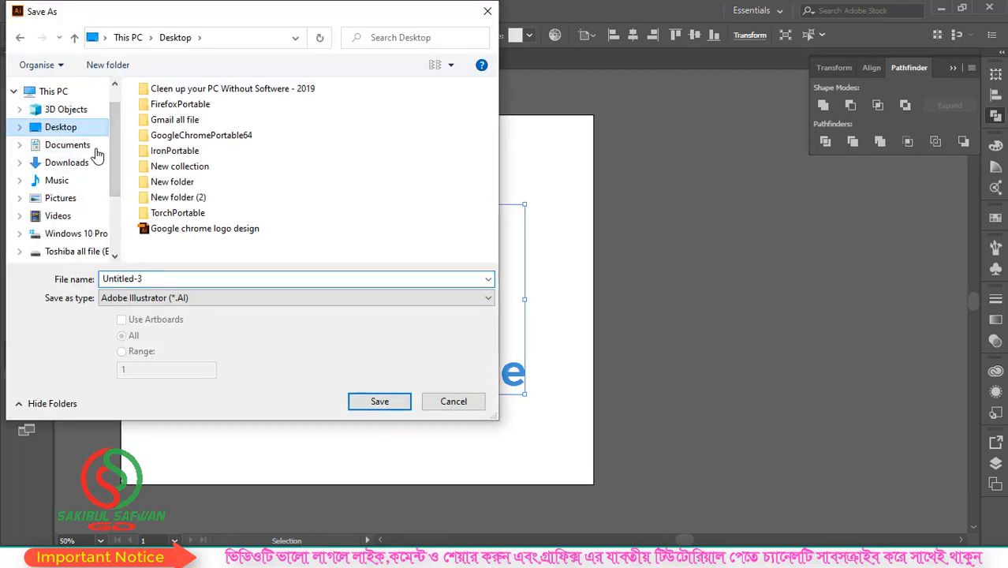
pyautogui.doubleClick(154, 278)
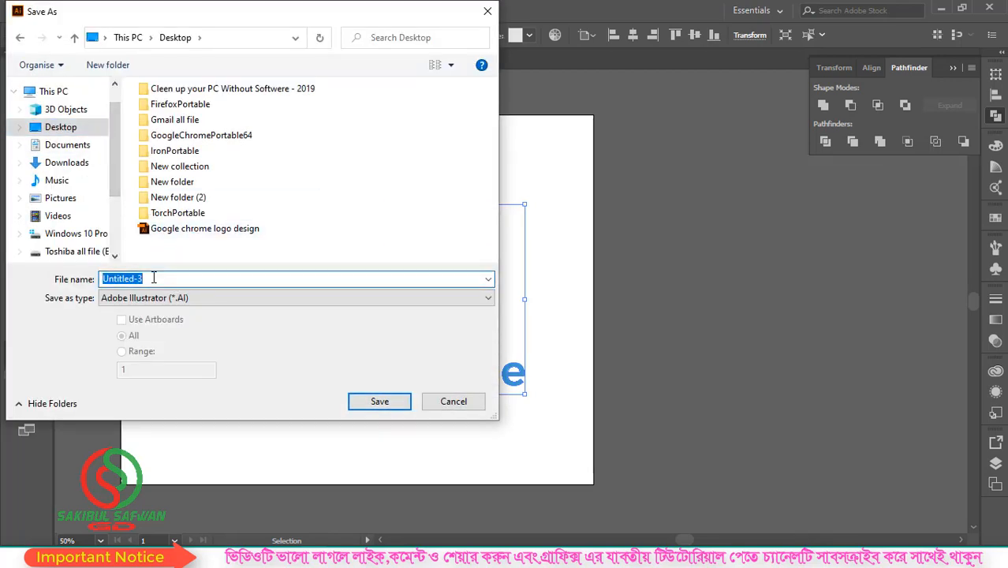
pyautogui.write('G')
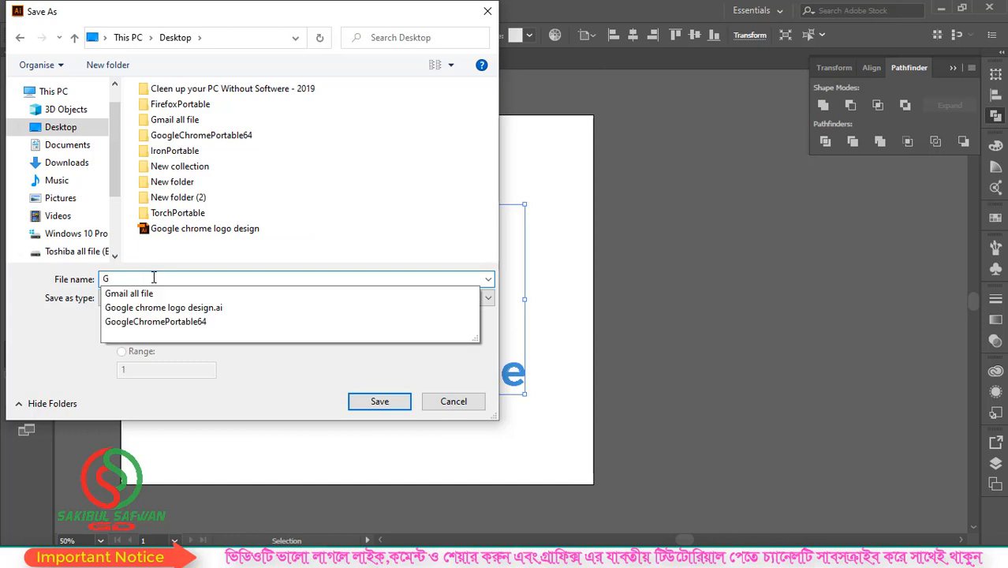
pyautogui.press('Down')
pyautogui.press('Down')
pyautogui.press('BackSpace')
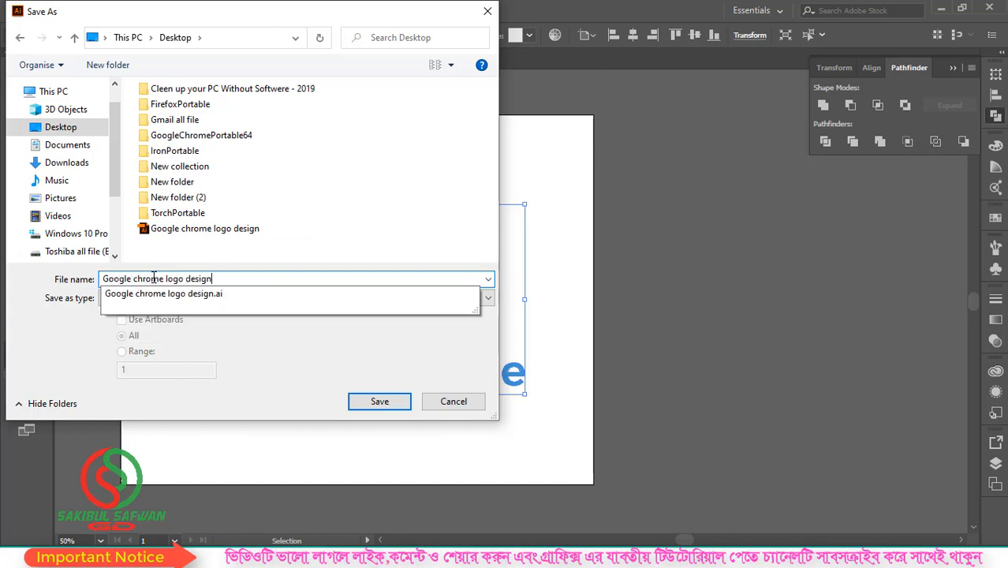
pyautogui.click(394, 404)
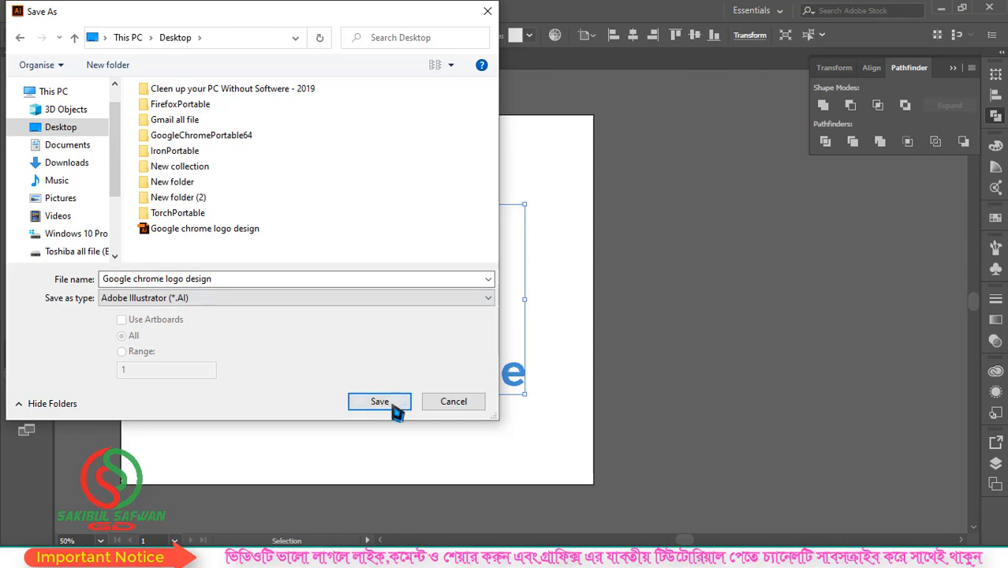
pyautogui.click(550, 335)
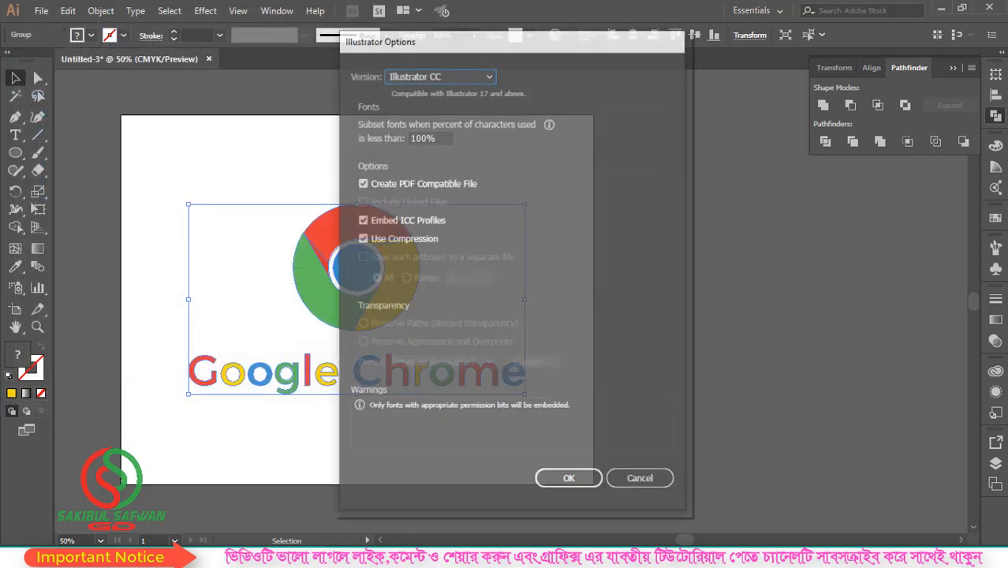
pyautogui.click(572, 480)
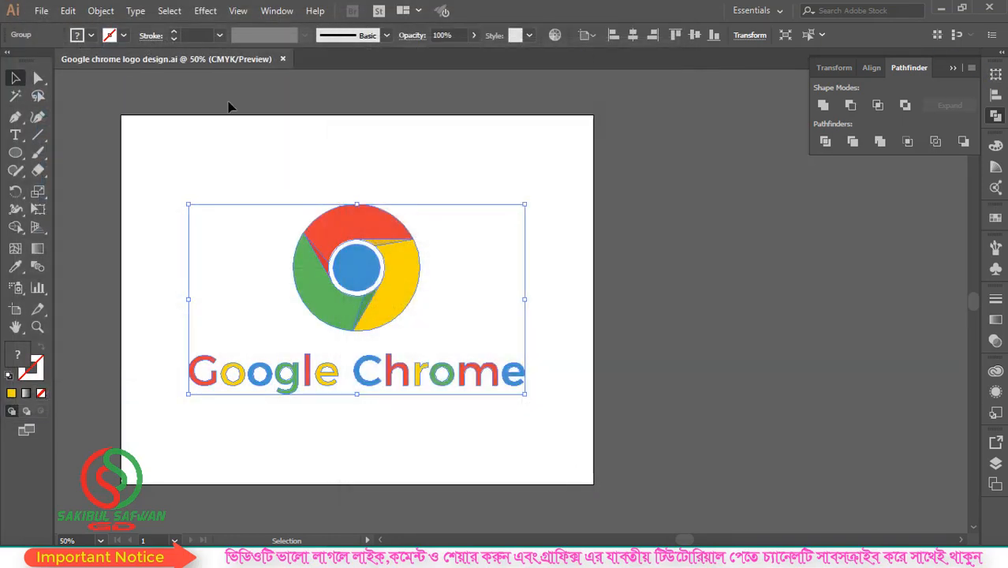
# Export the artwork to the Desktop as the JPEG "Google chrome logo design", using artboards with all of them included
pyautogui.click(41, 11)
pyautogui.moveTo(101, 270)
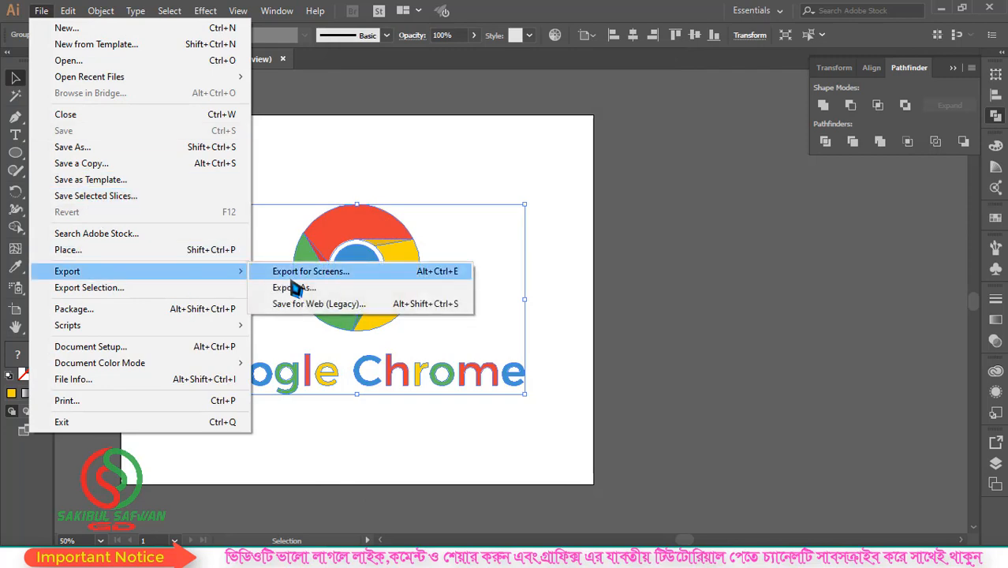
pyautogui.click(296, 287)
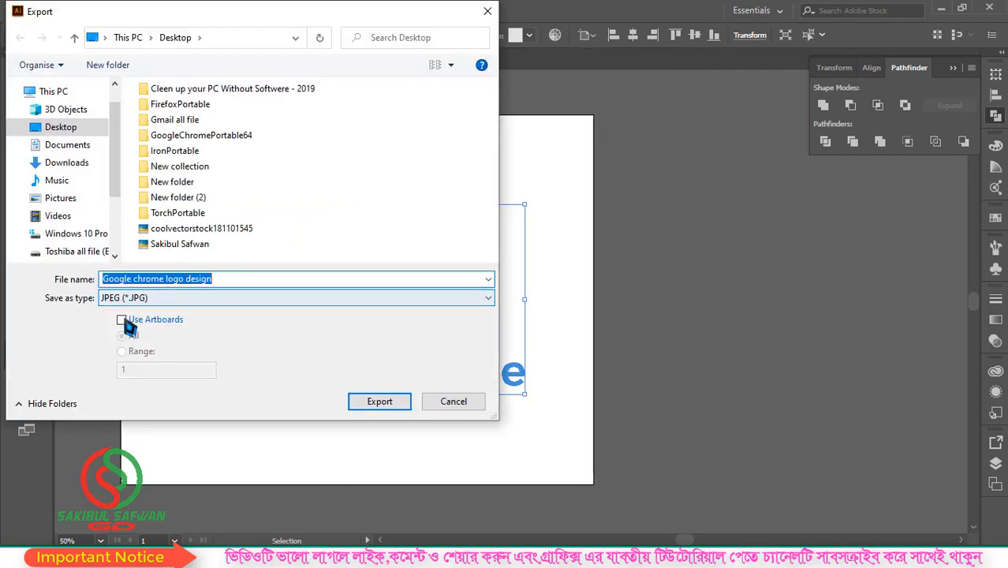
pyautogui.click(123, 320)
pyautogui.click(172, 300)
pyautogui.click(155, 379)
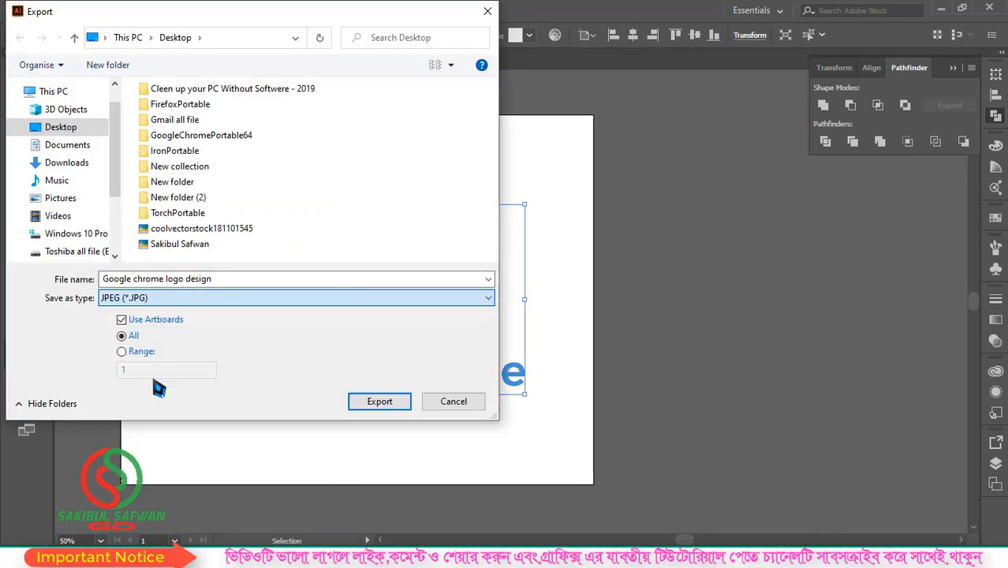
pyautogui.click(379, 401)
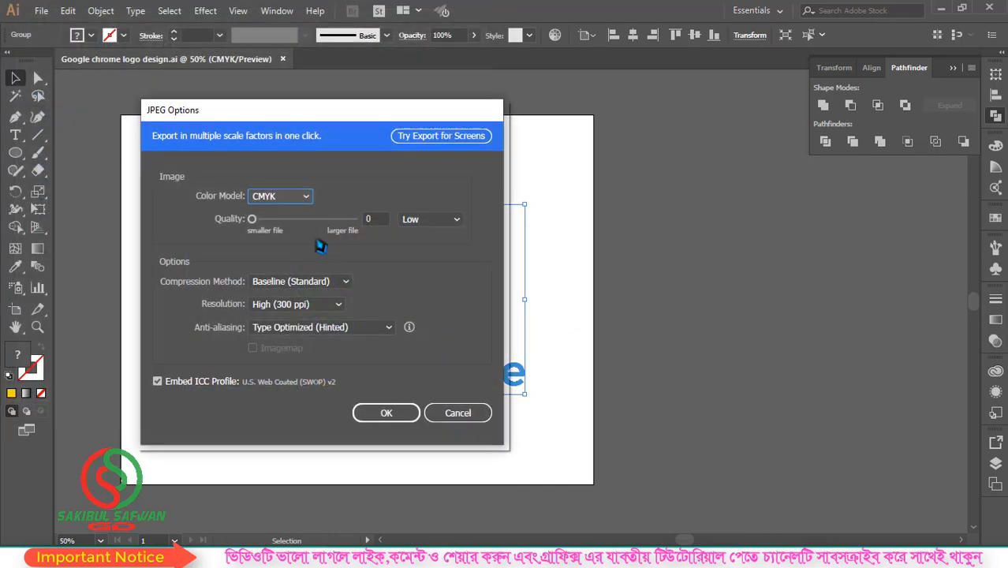
# Choose the JPEG's color model, raise its quality to the larger-file end and finish the export
pyautogui.click(290, 201)
pyautogui.click(284, 211)
pyautogui.click(352, 219)
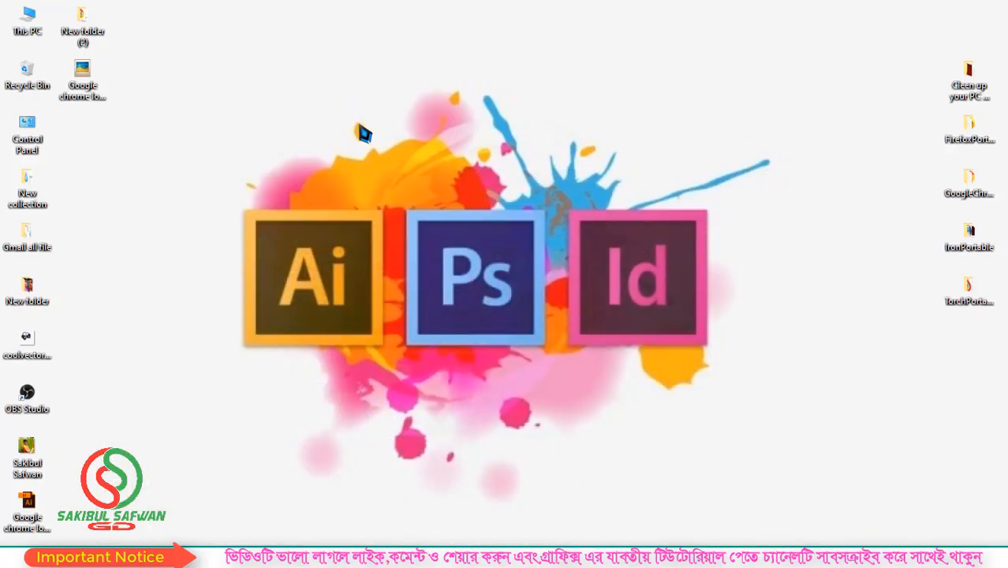
# Switch to the desktop, refresh it and open the exported Google chrome logo design image to check the result
pyautogui.rightClick(363, 134)
pyautogui.click(383, 140)
pyautogui.doubleClick(82, 85)
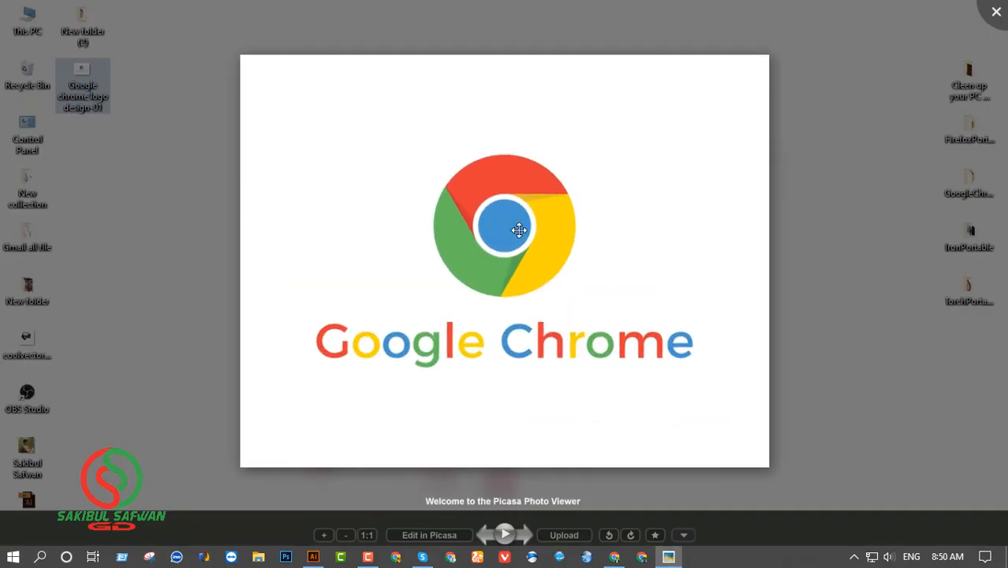